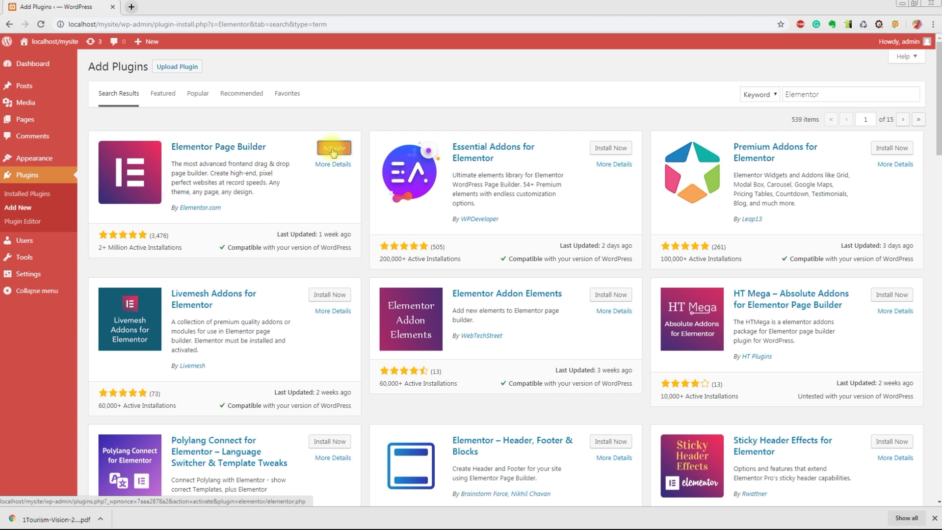
# - Activate the Elementor Page Builder plugin and return to the WordPress dashboard
pyautogui.click(332, 153)
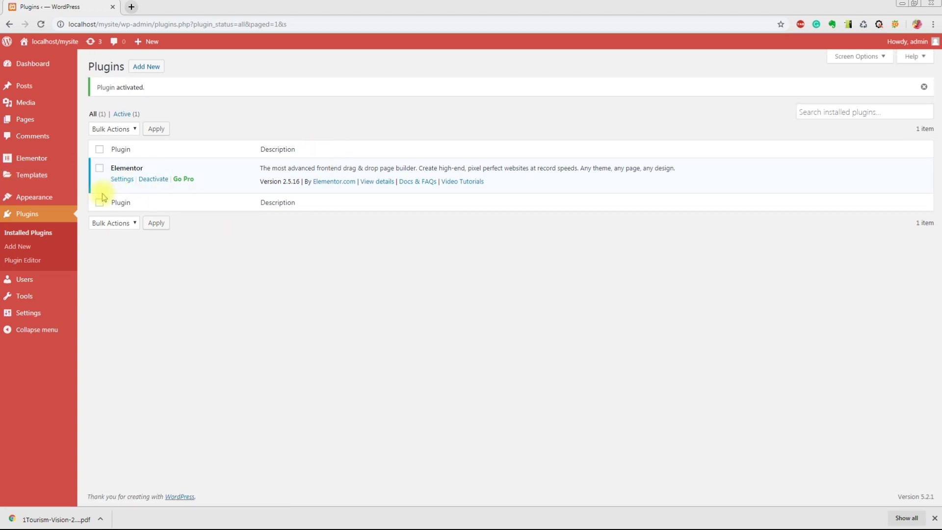
pyautogui.click(28, 63)
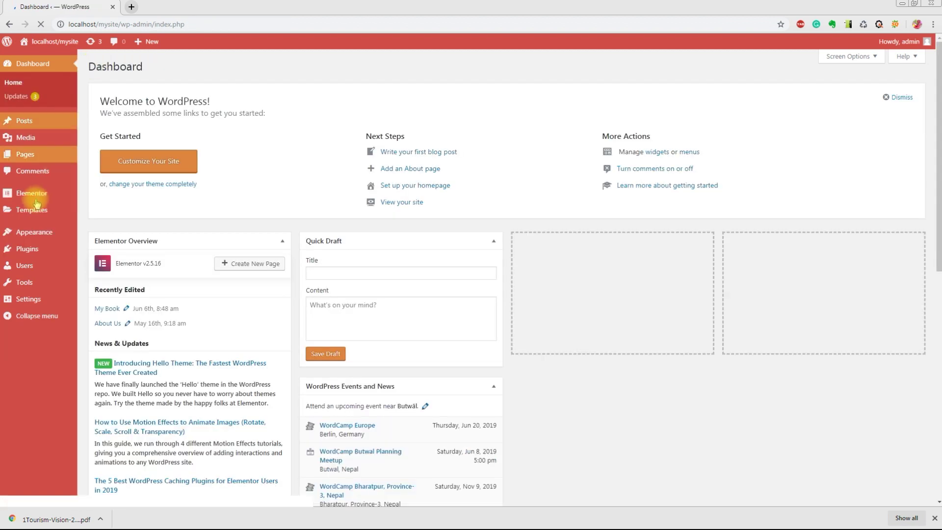
pyautogui.moveTo(29, 194)
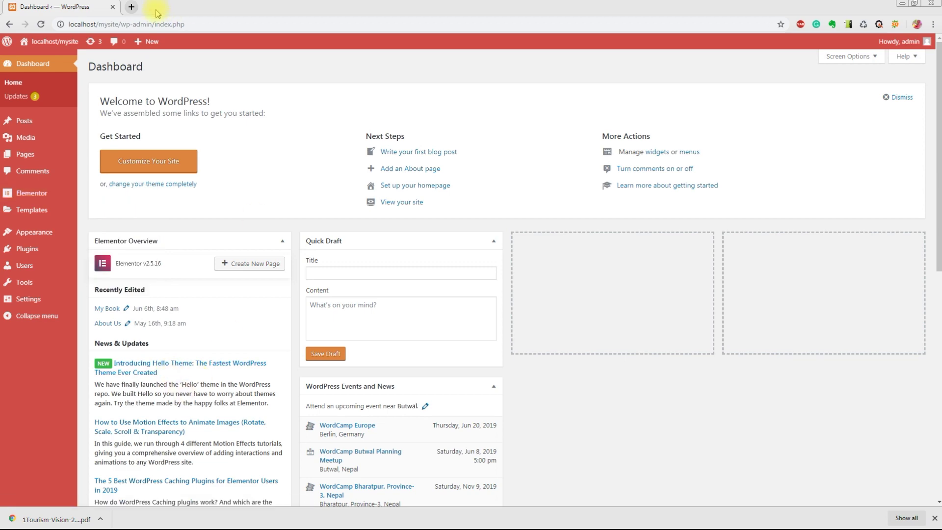
# - Open codecanyon.net in a new browser tab
pyautogui.click(132, 7)
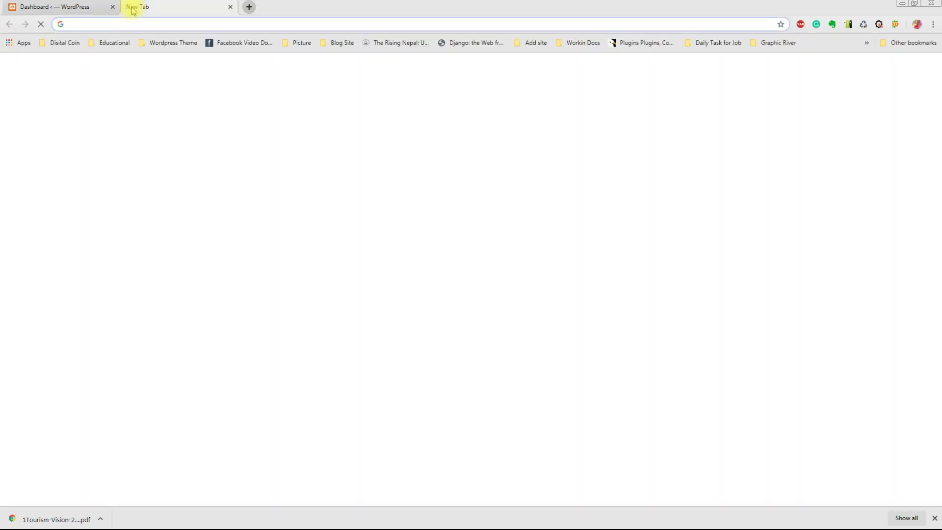
pyautogui.write('code')
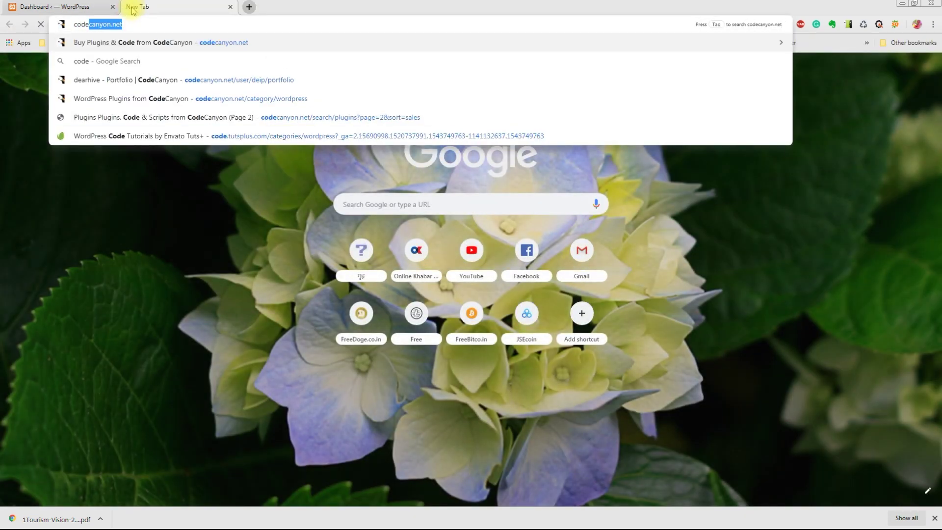
pyautogui.write('canyon')
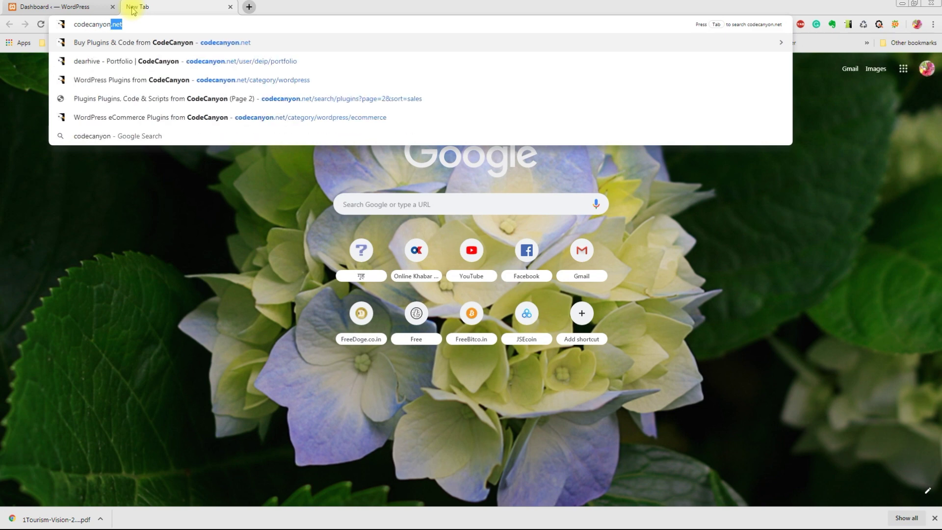
pyautogui.write('.net')
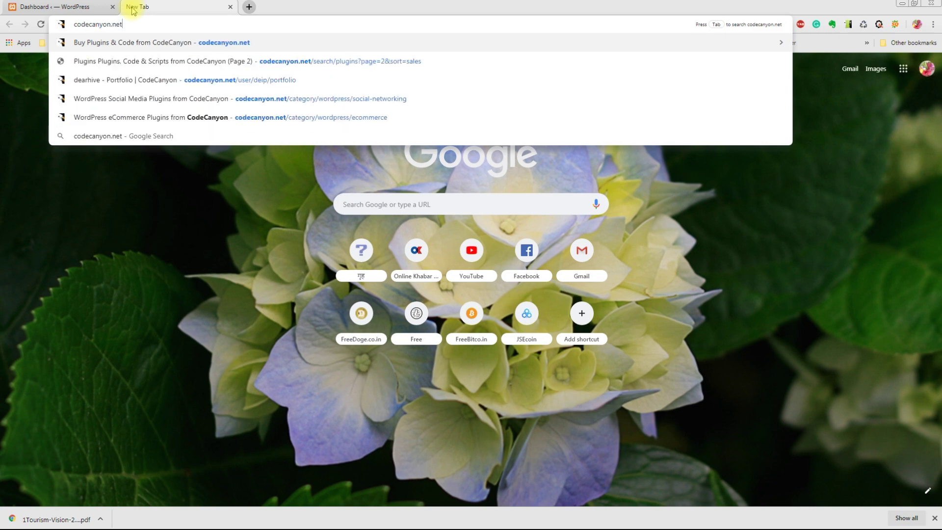
pyautogui.press('Return')
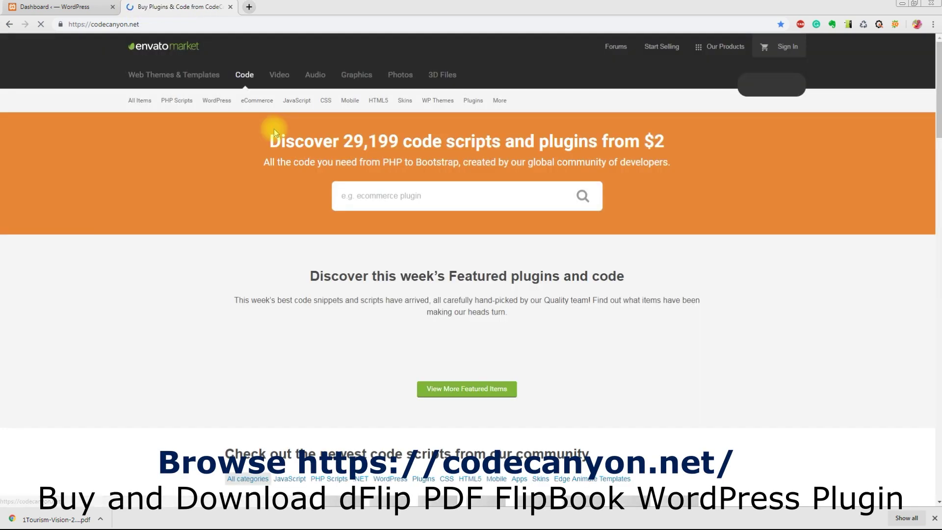
# - Search CodeCanyon's WordPress Media category for PDF Flipbook
pyautogui.moveTo(252, 105)
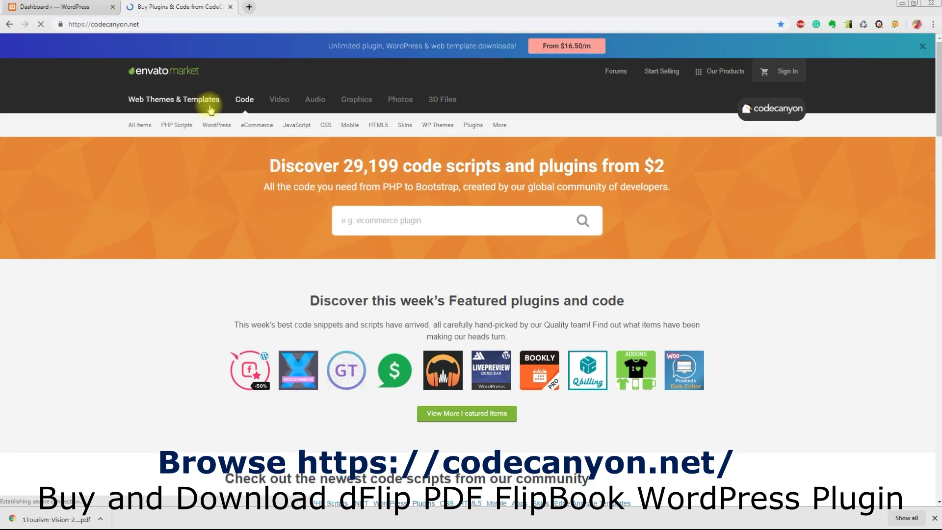
pyautogui.moveTo(212, 123)
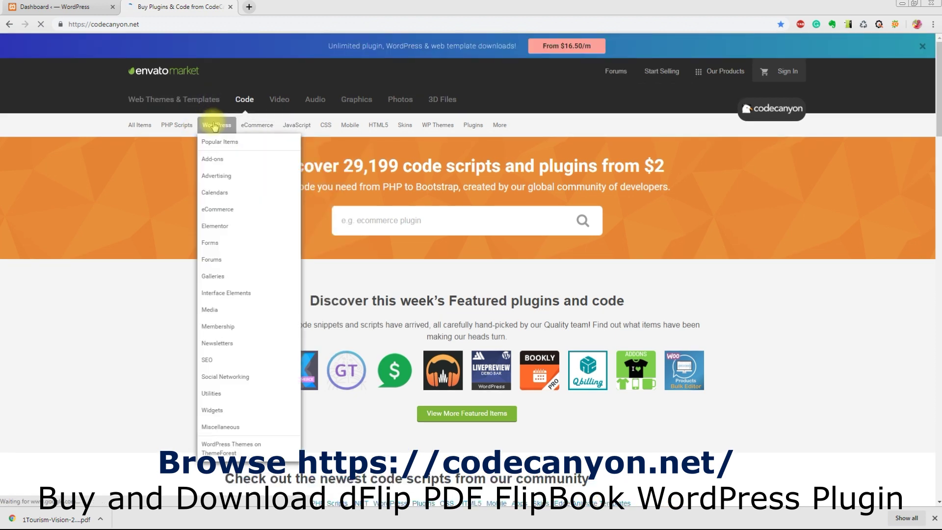
pyautogui.click(215, 311)
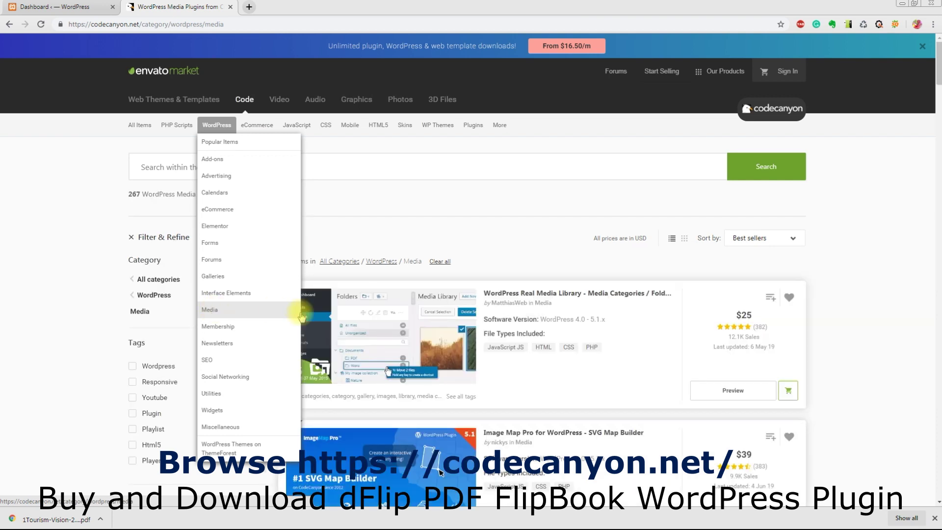
pyautogui.click(263, 165)
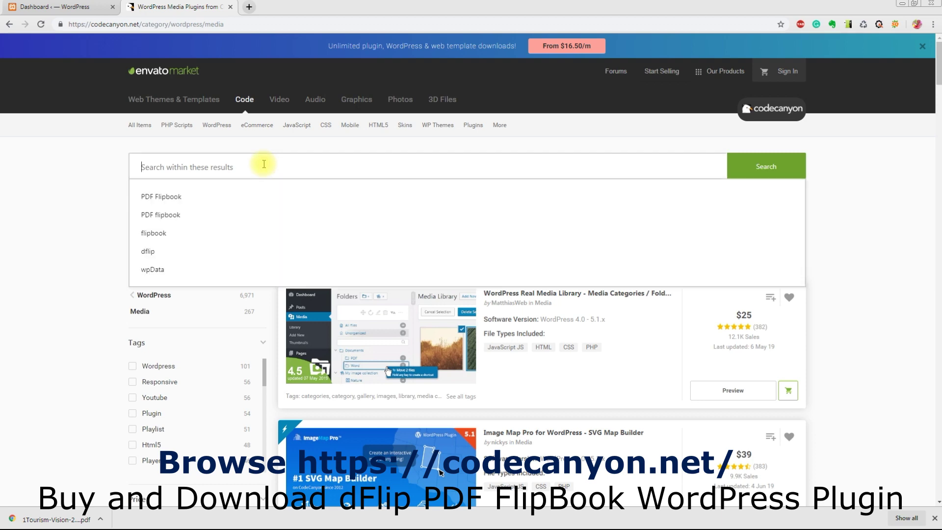
pyautogui.click(203, 204)
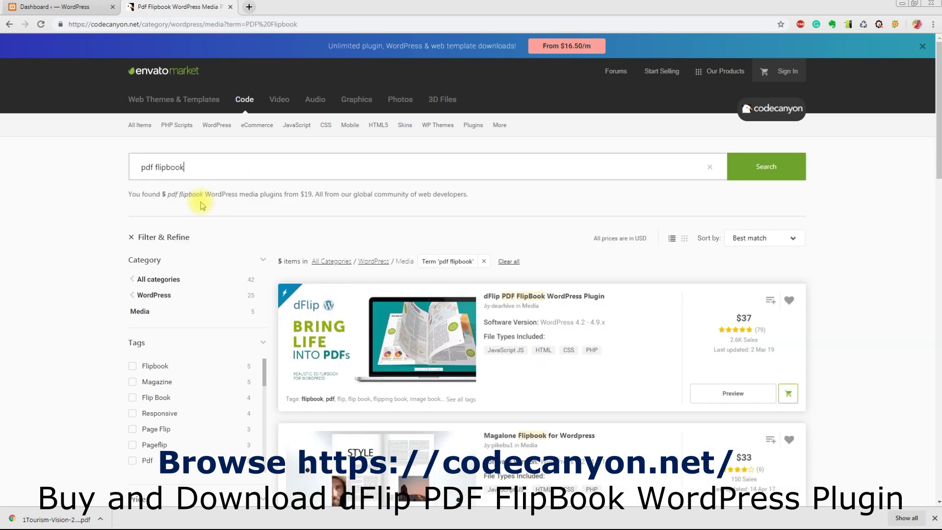
# - Open the dFlip PDF FlipBook WordPress Plugin item page and look over its license and purchase details
pyautogui.scroll(-1, 603, 255)
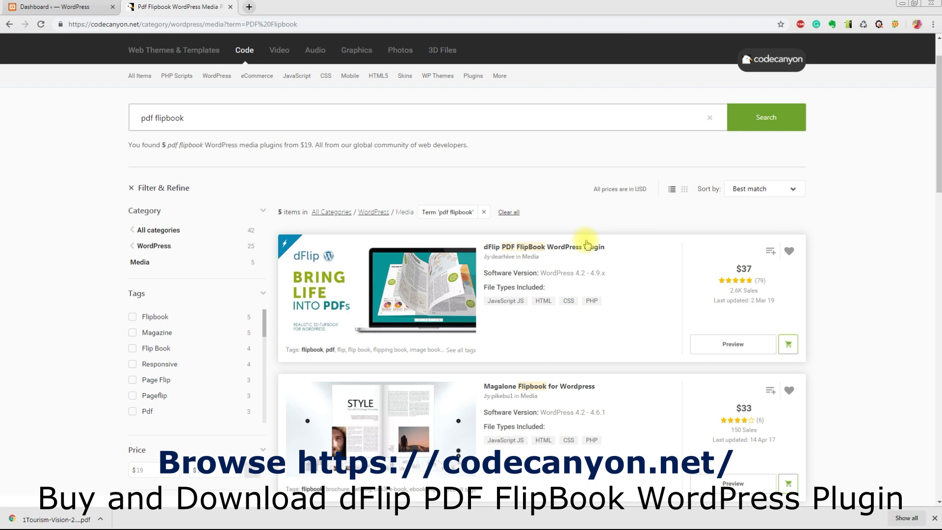
pyautogui.click(557, 248)
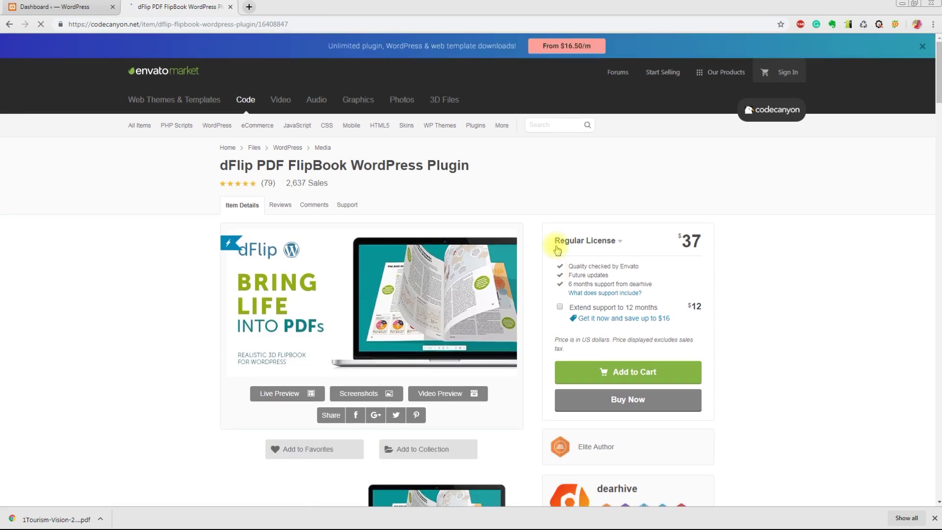
pyautogui.scroll(-3, 314, 294)
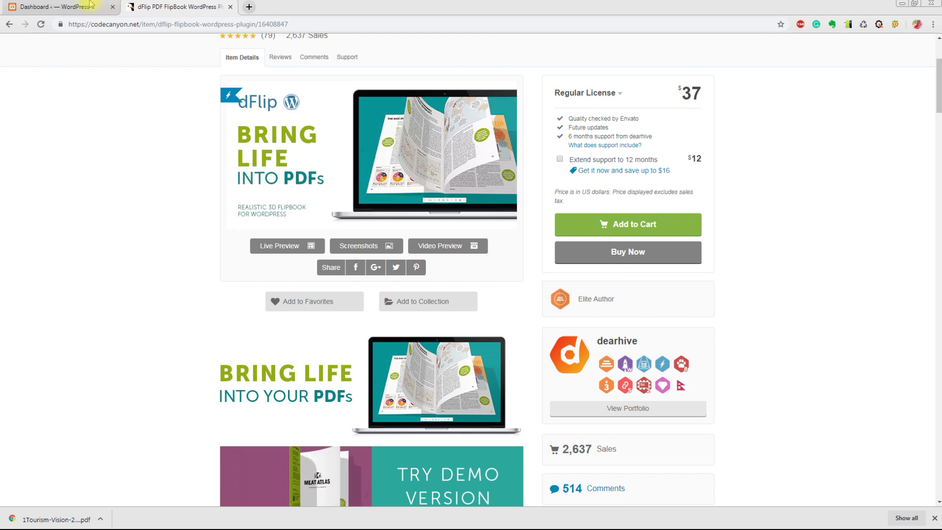
# - Back in the WordPress admin, install the plugin from the uploaded file dflip wp plugin 1.5.141.zip and activate it
pyautogui.click(73, 12)
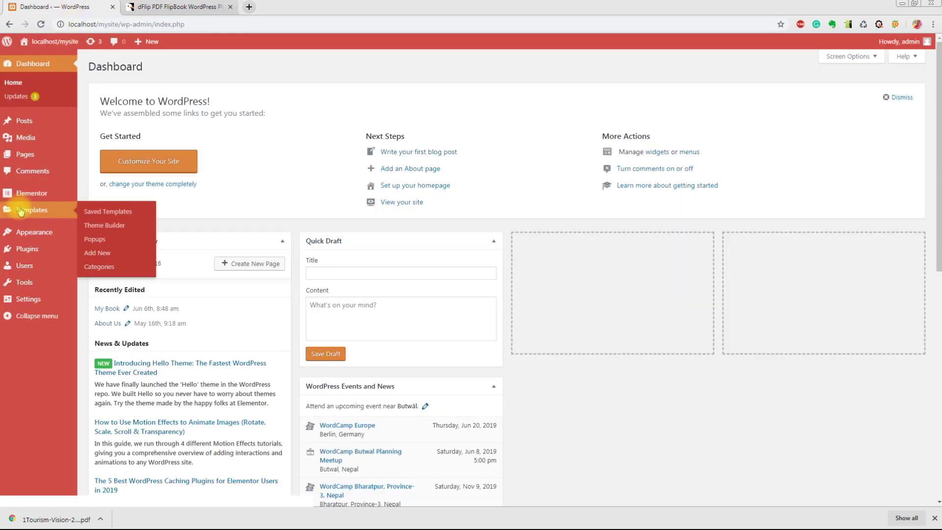
pyautogui.moveTo(29, 236)
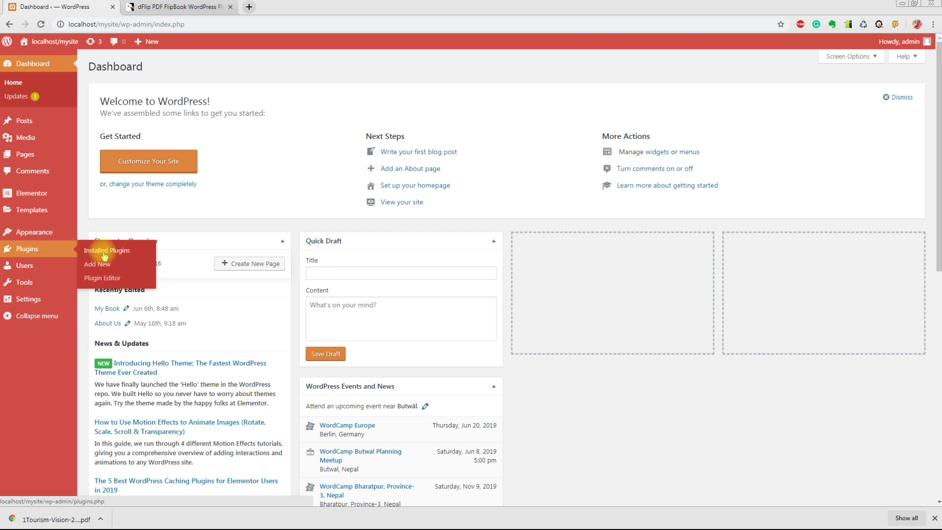
pyautogui.click(101, 266)
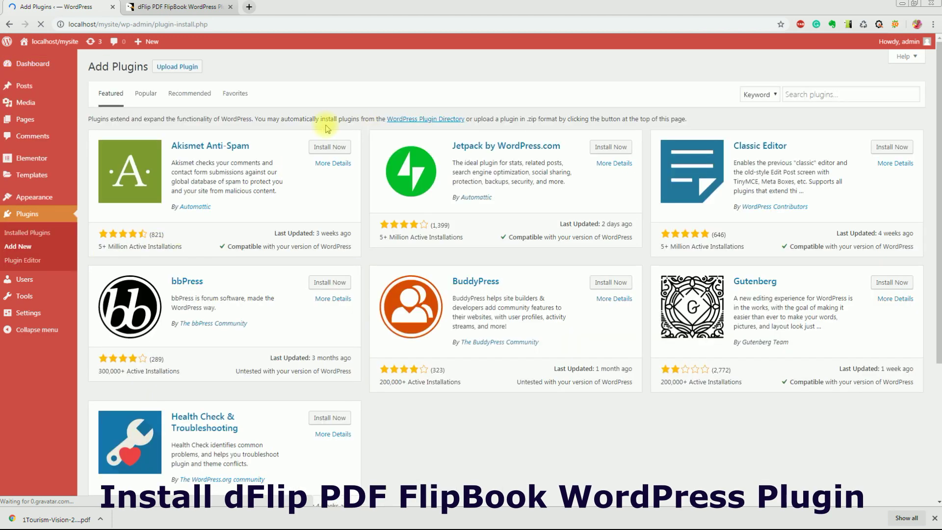
pyautogui.click(175, 68)
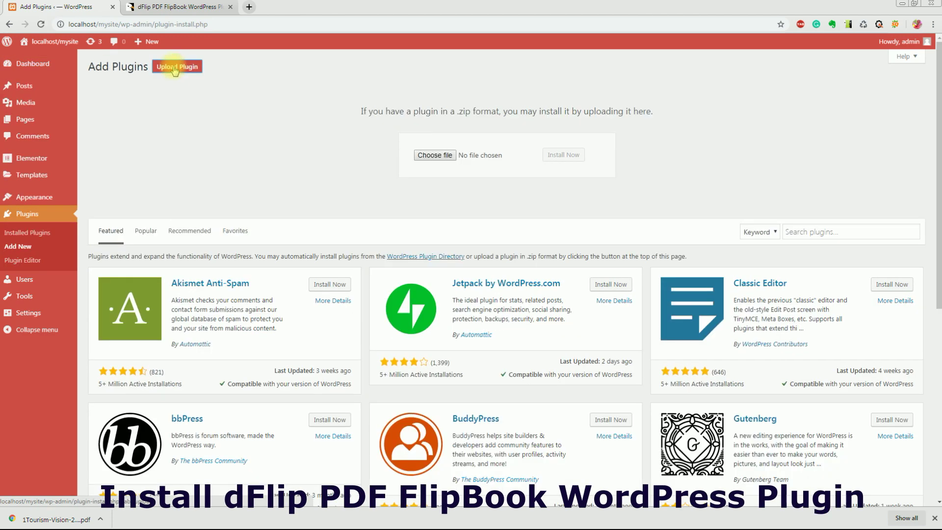
pyautogui.click(435, 156)
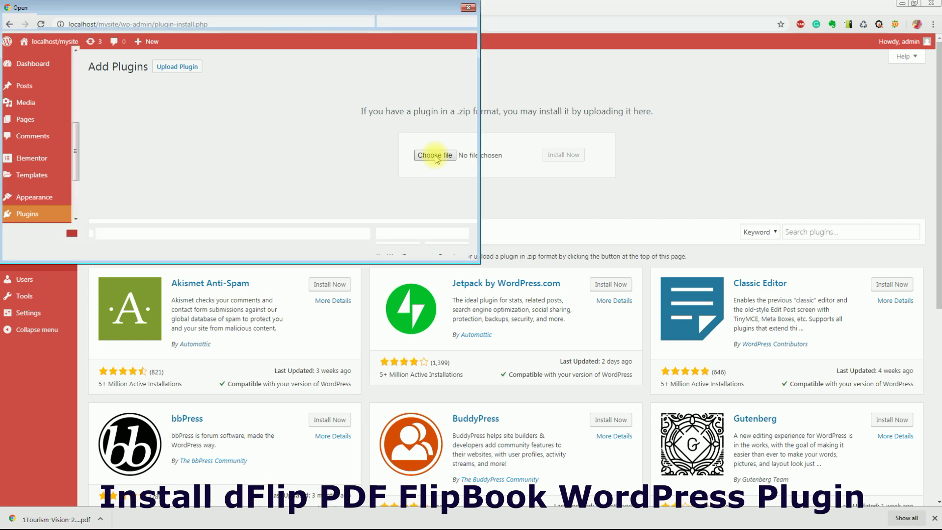
pyautogui.click(290, 146)
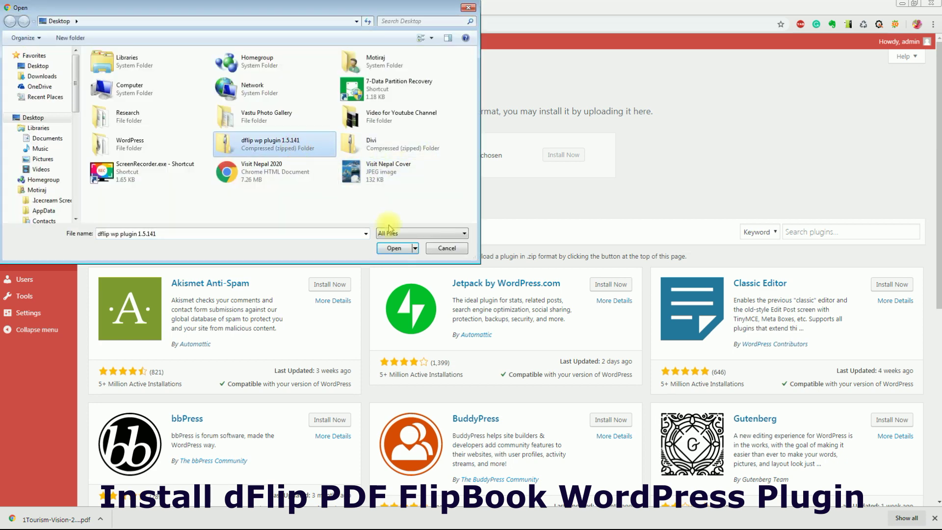
pyautogui.click(398, 248)
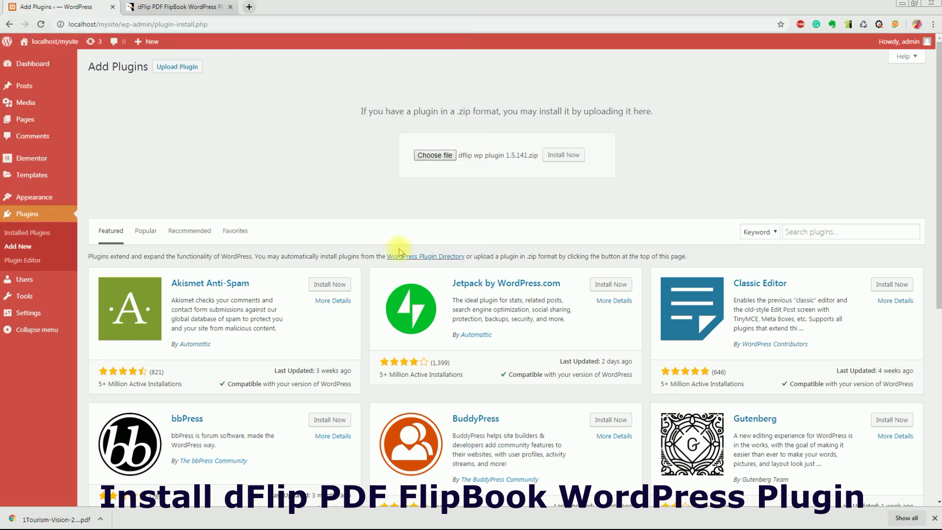
pyautogui.click(568, 156)
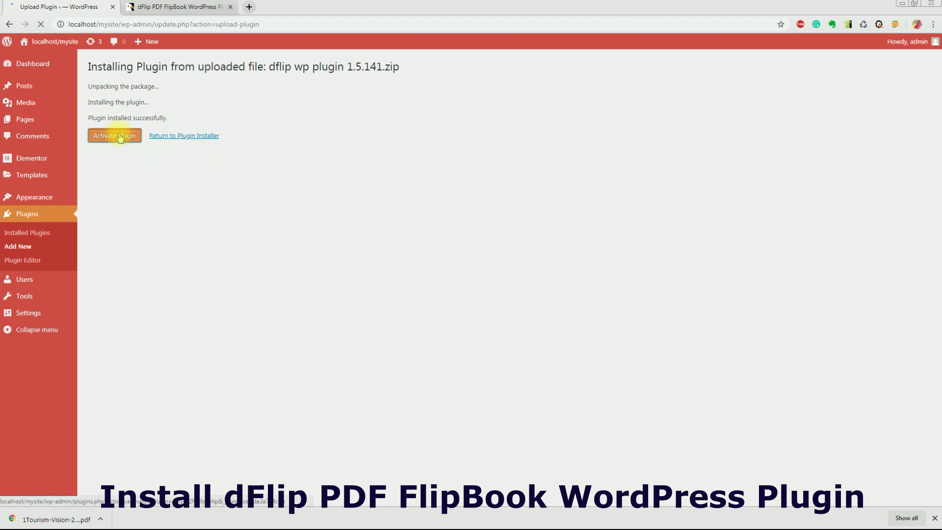
pyautogui.click(120, 137)
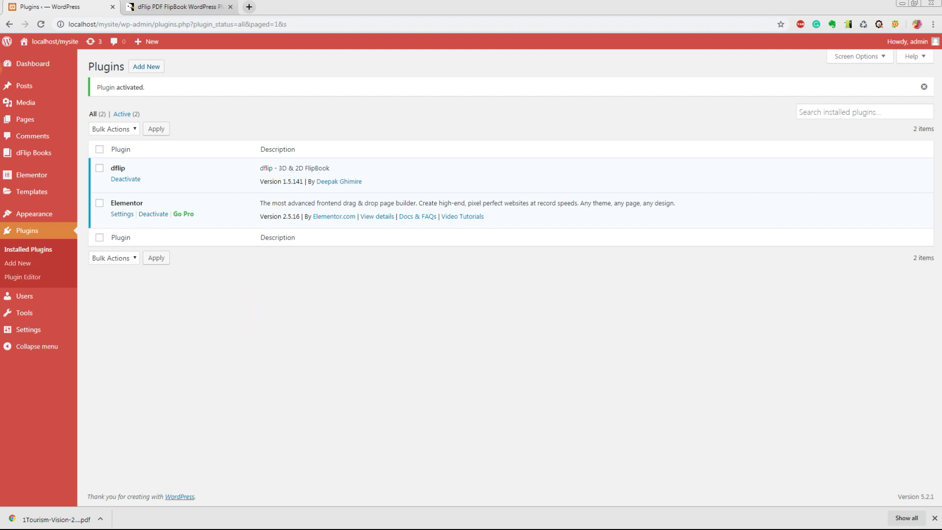
# - Add a new book in dFlip Books with the title Visit Nepal
pyautogui.moveTo(25, 183)
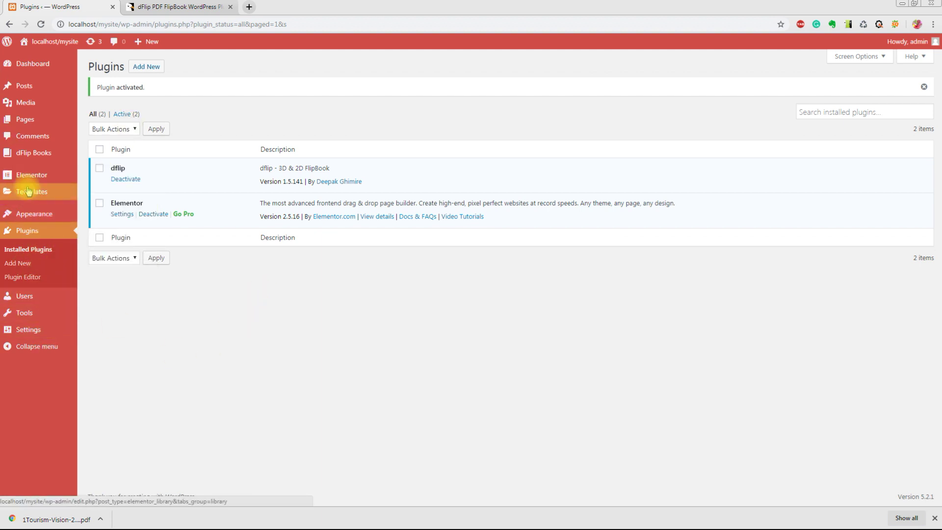
pyautogui.moveTo(33, 158)
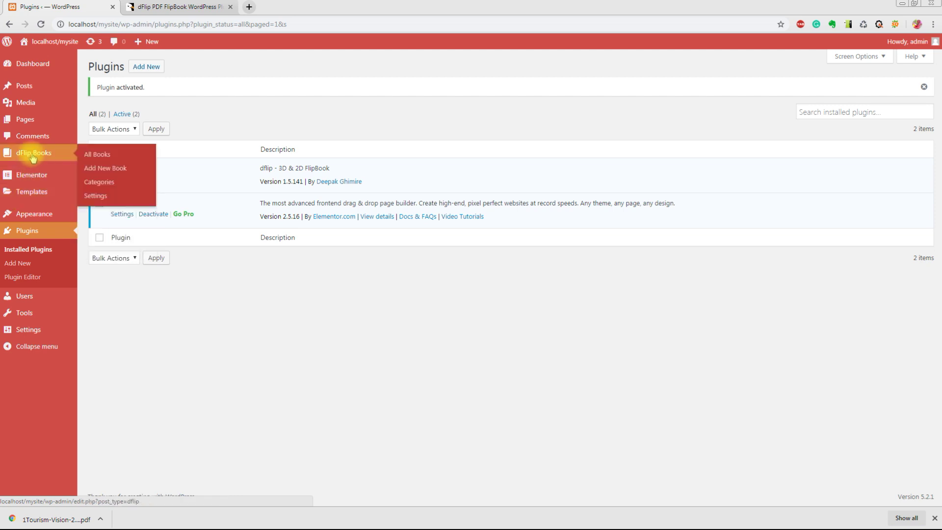
pyautogui.click(104, 158)
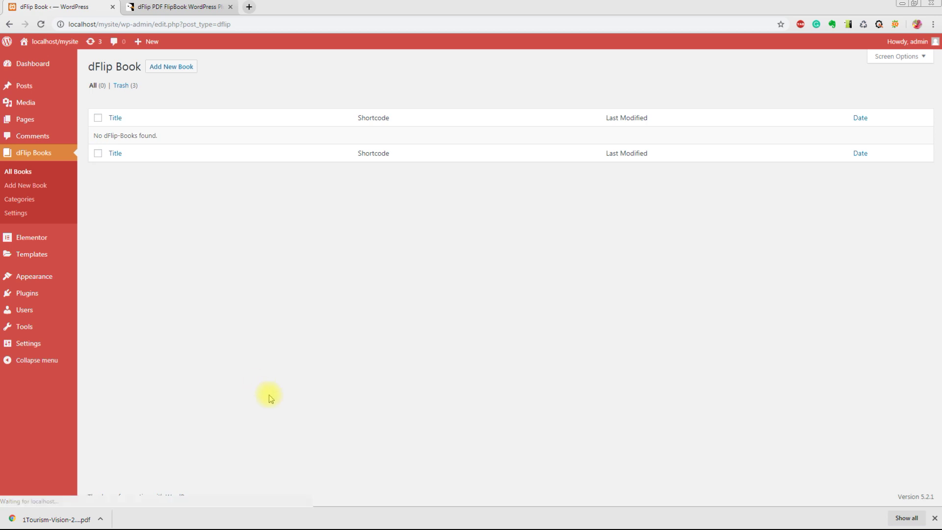
pyautogui.click(175, 73)
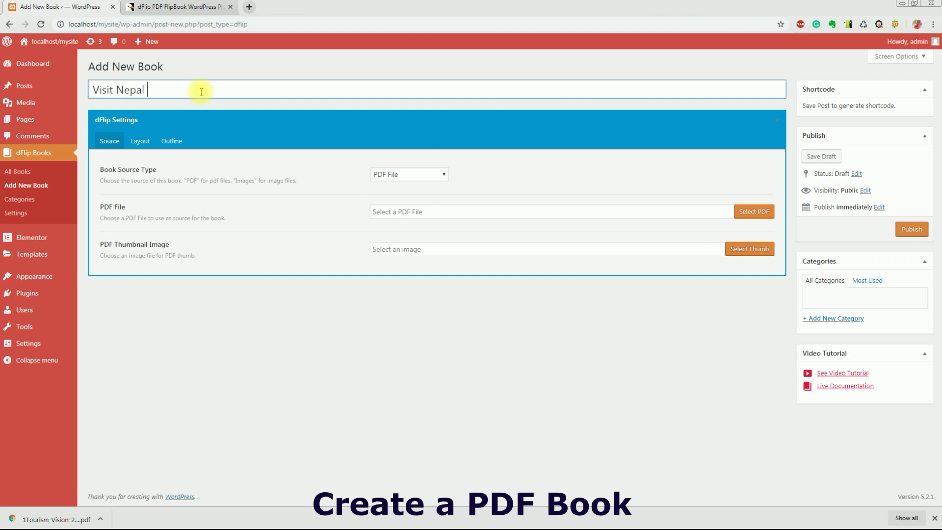
# - Set Visit-Nepal-2020.pdf from the media library as the book's PDF file
pyautogui.click(513, 212)
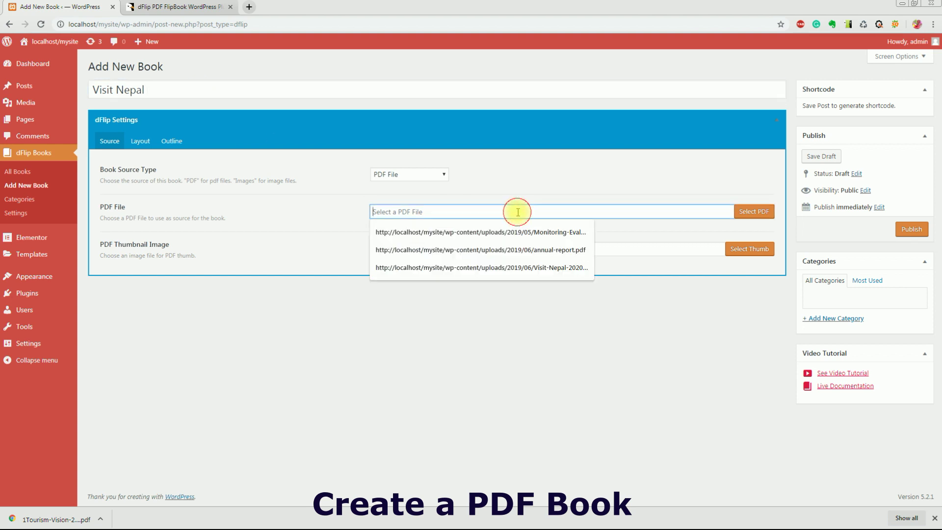
pyautogui.click(766, 216)
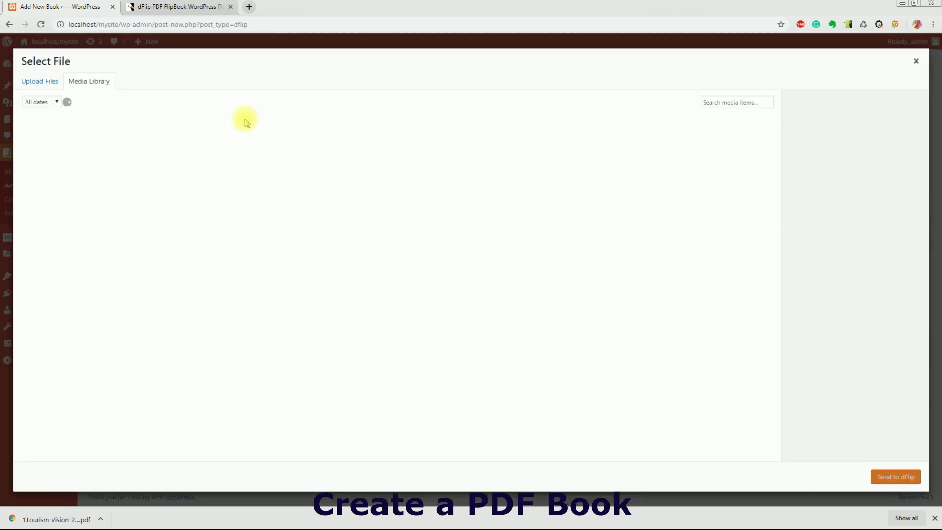
pyautogui.click(66, 161)
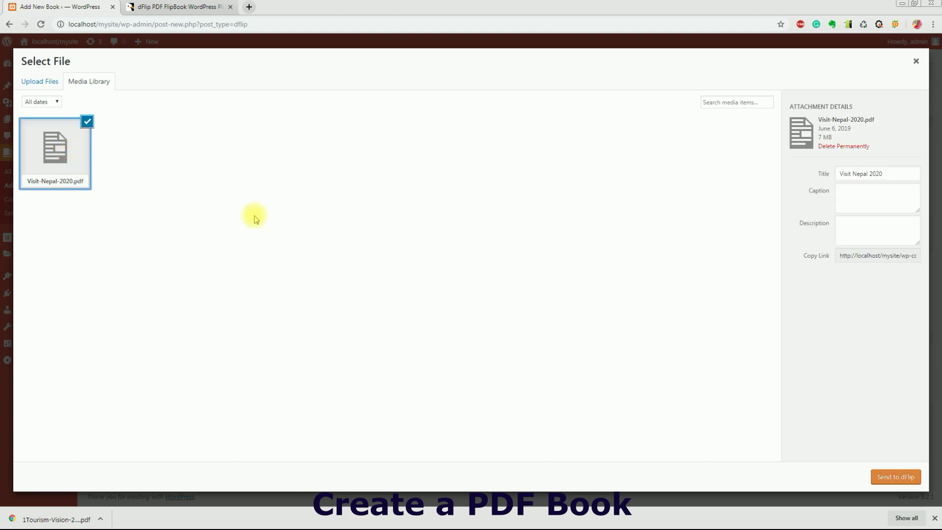
pyautogui.click(892, 483)
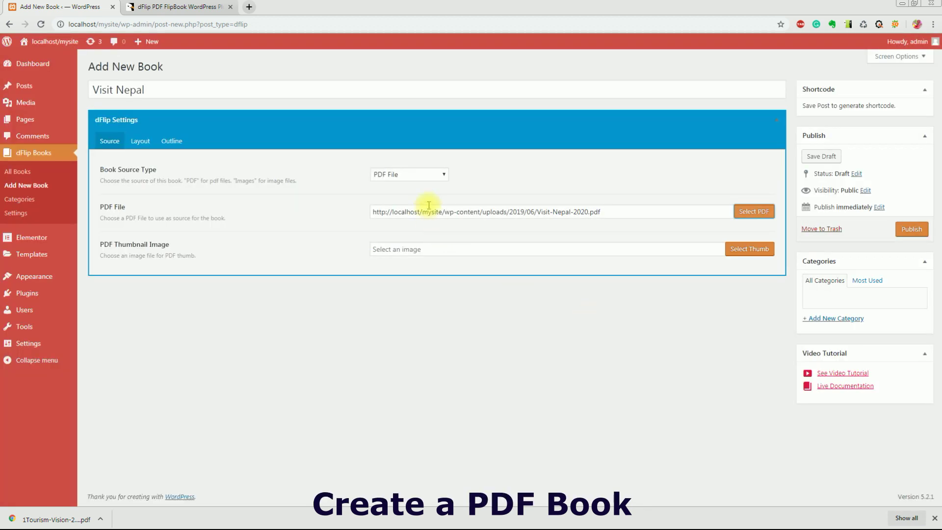
# - Set Visit-Nepal-Cover.jpg from the media library as the PDF thumbnail image, keep PDF File as the source type, and publish the book
pyautogui.click(760, 250)
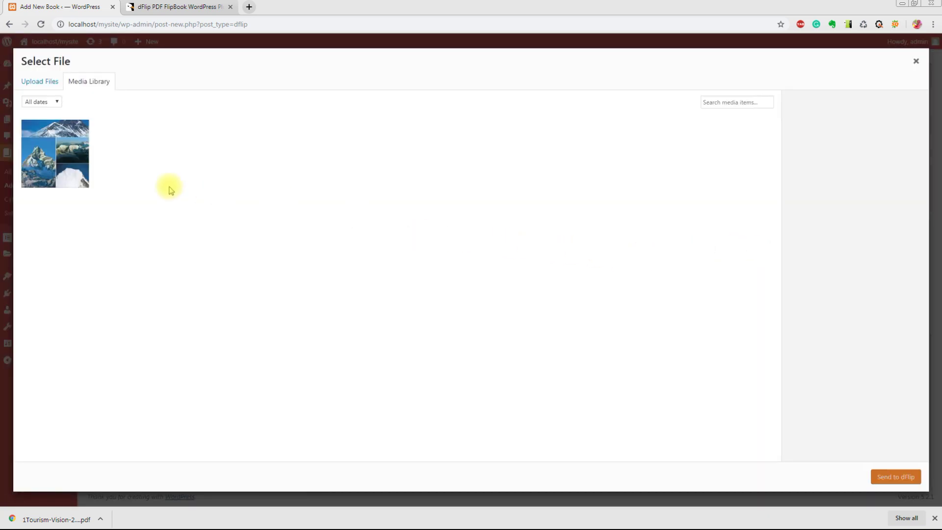
pyautogui.click(69, 156)
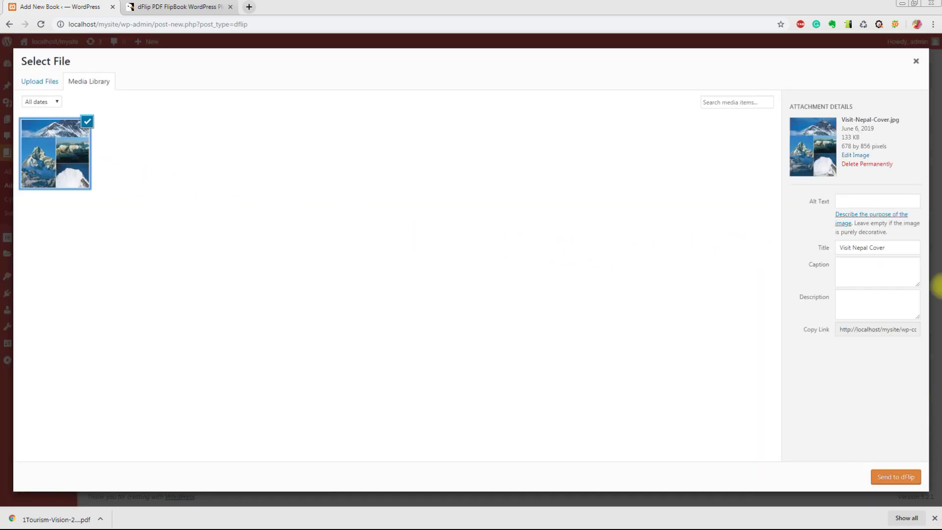
pyautogui.click(896, 475)
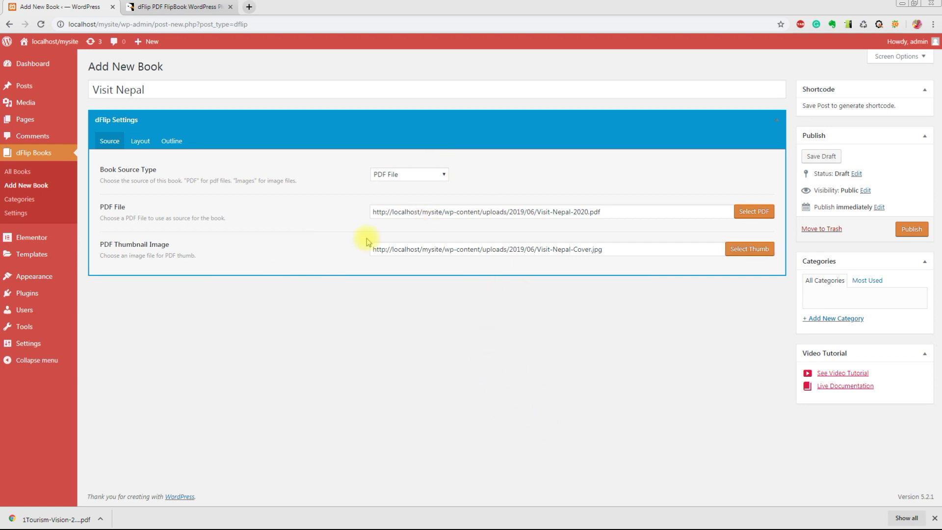
pyautogui.click(390, 175)
pyautogui.click(395, 178)
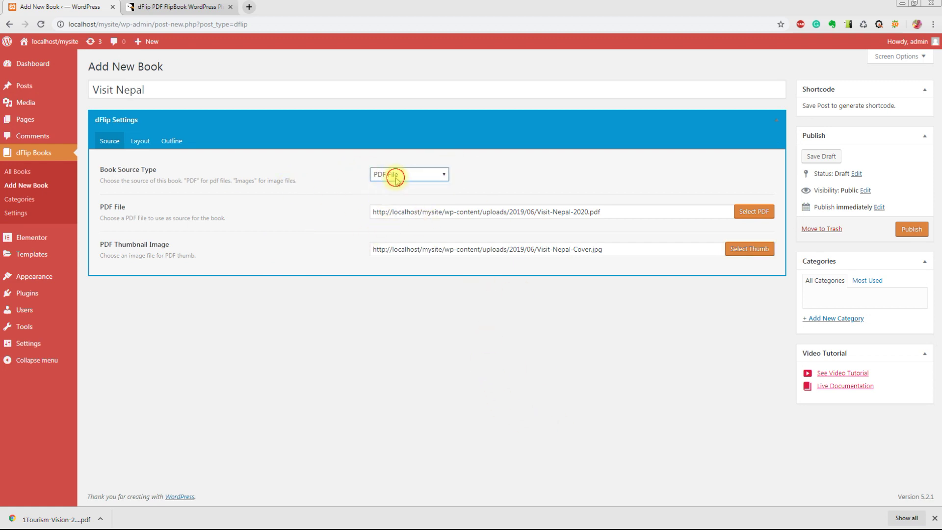
pyautogui.click(912, 231)
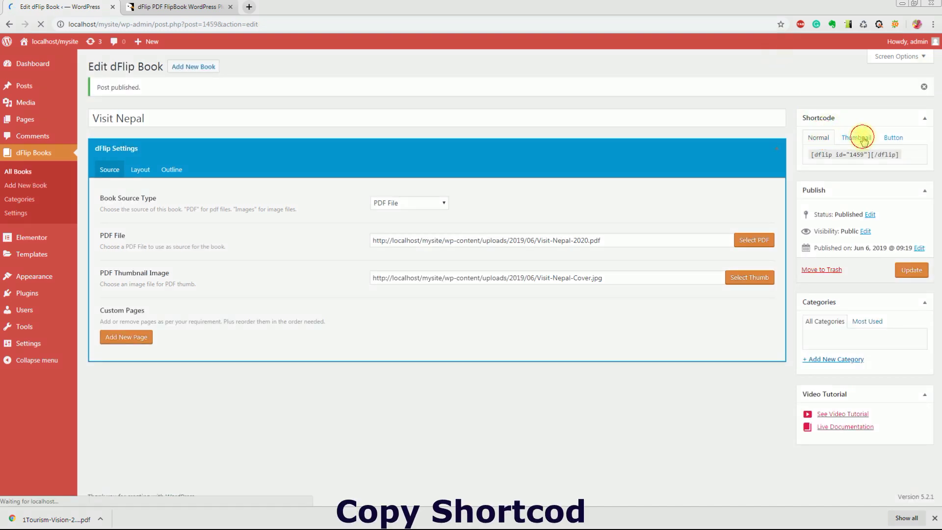
# - Copy the normal shortcode of the Visit Nepal book to the clipboard
pyautogui.click(856, 137)
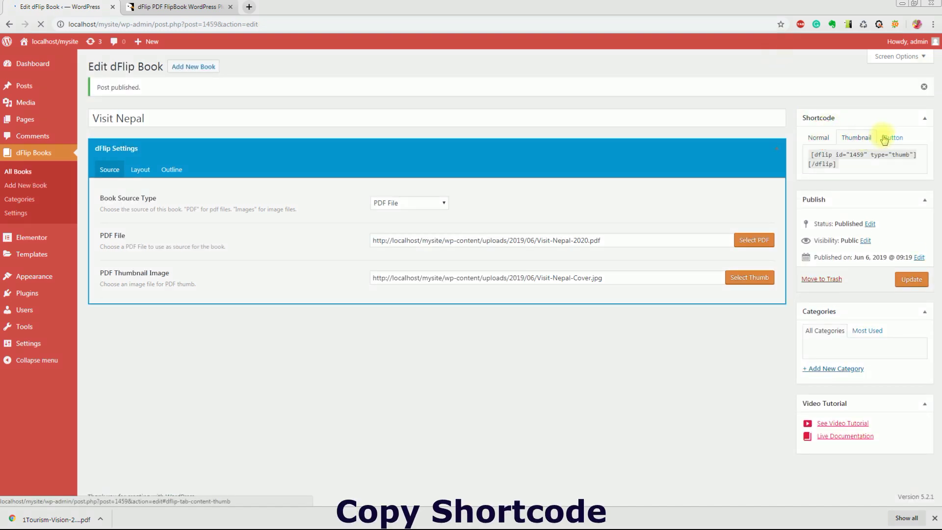
pyautogui.click(818, 137)
pyautogui.tripleClick(844, 154)
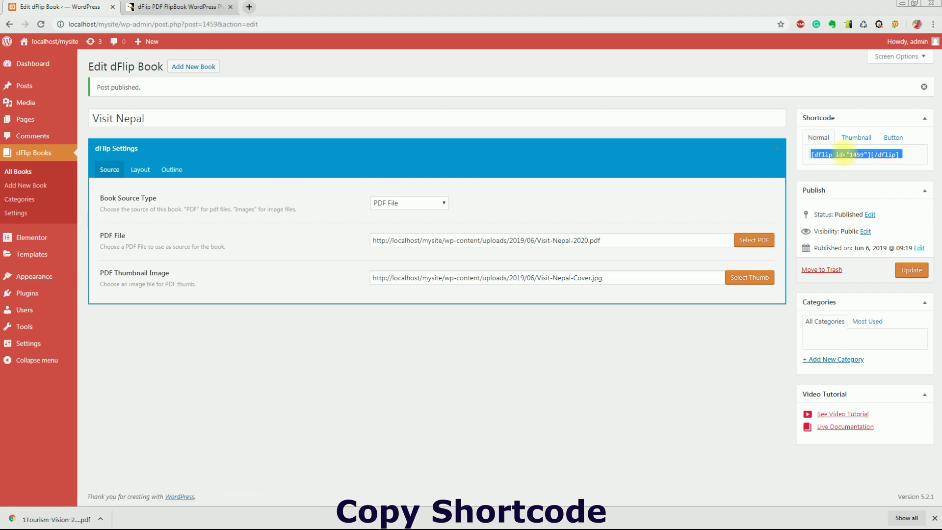
pyautogui.rightClick(846, 155)
pyautogui.click(840, 161)
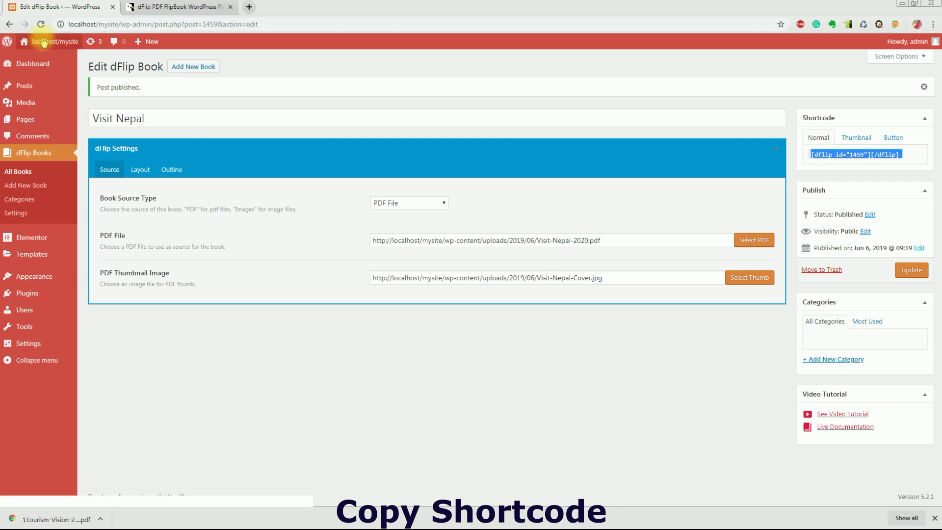
pyautogui.click(45, 241)
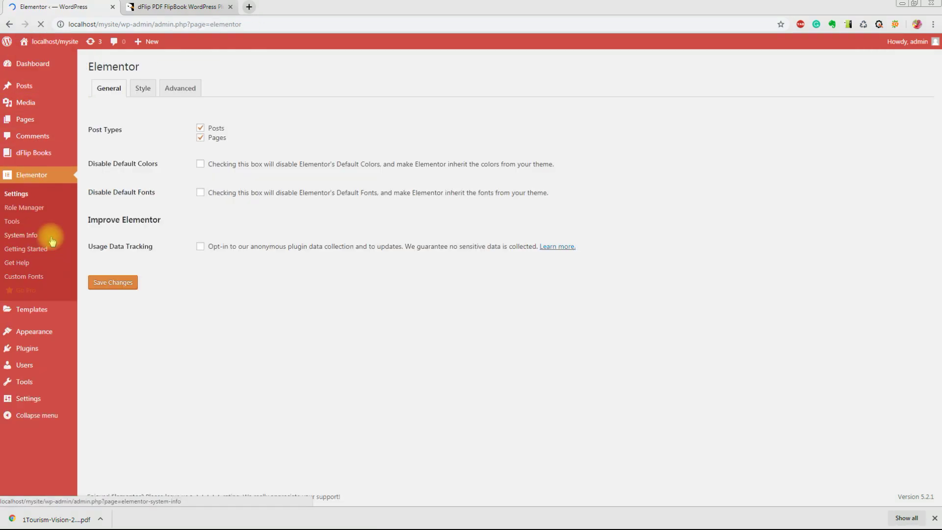
pyautogui.click(52, 239)
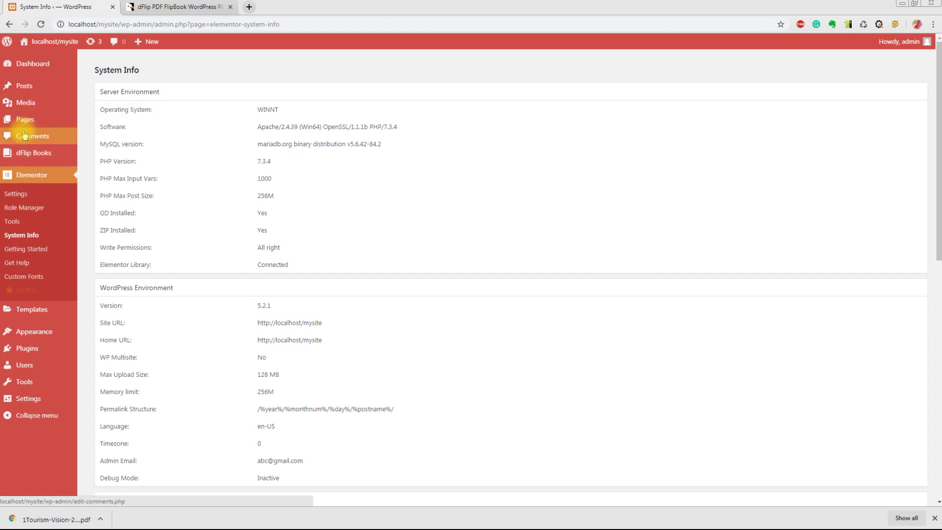
# - Add a new page titled Visit Nepal 2020 and open it for editing with Elementor
pyautogui.click(98, 122)
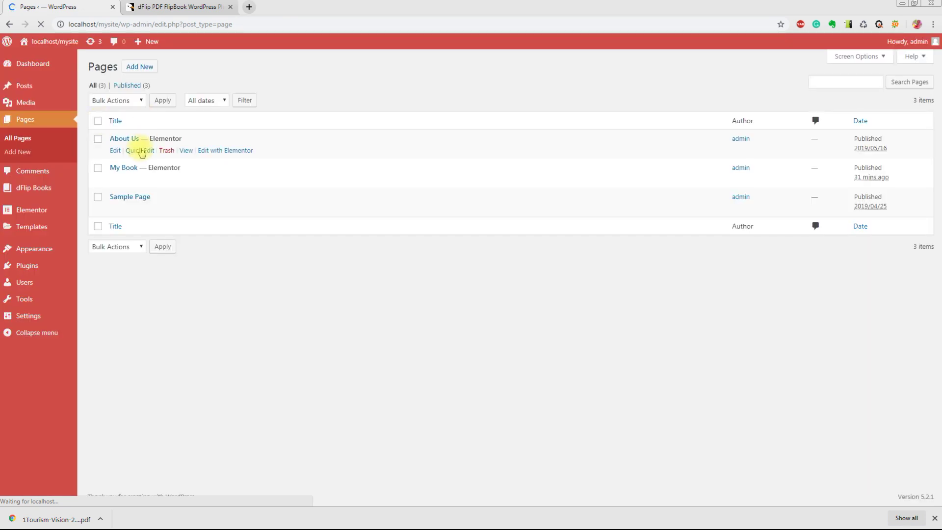
pyautogui.click(129, 67)
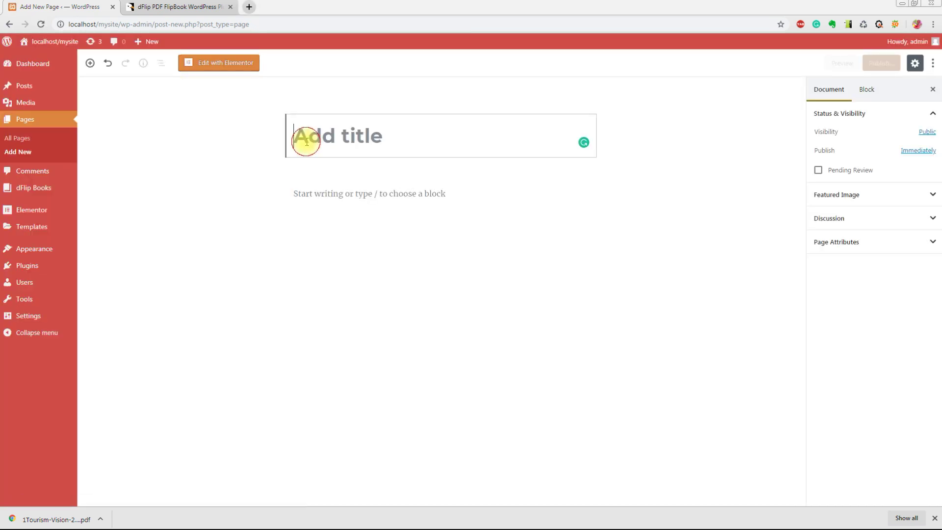
pyautogui.write('Visit Nepal 2020')
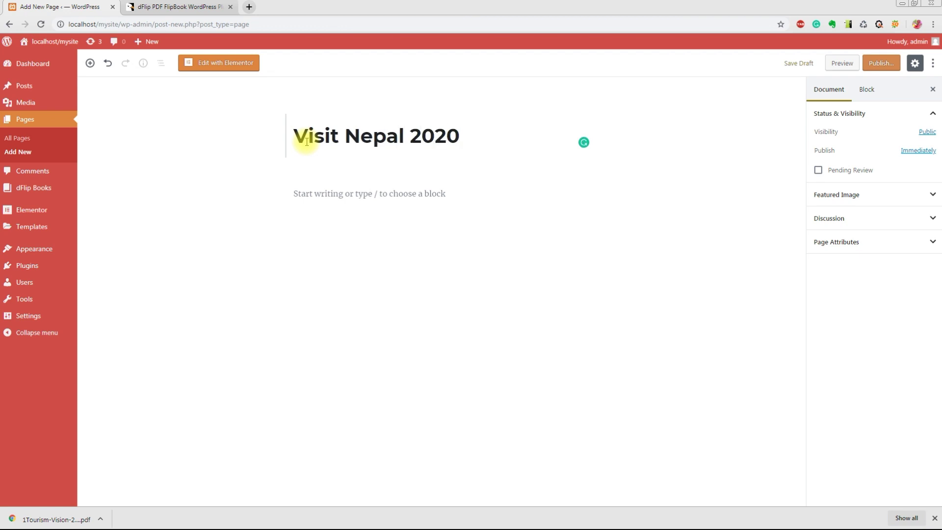
pyautogui.click(216, 64)
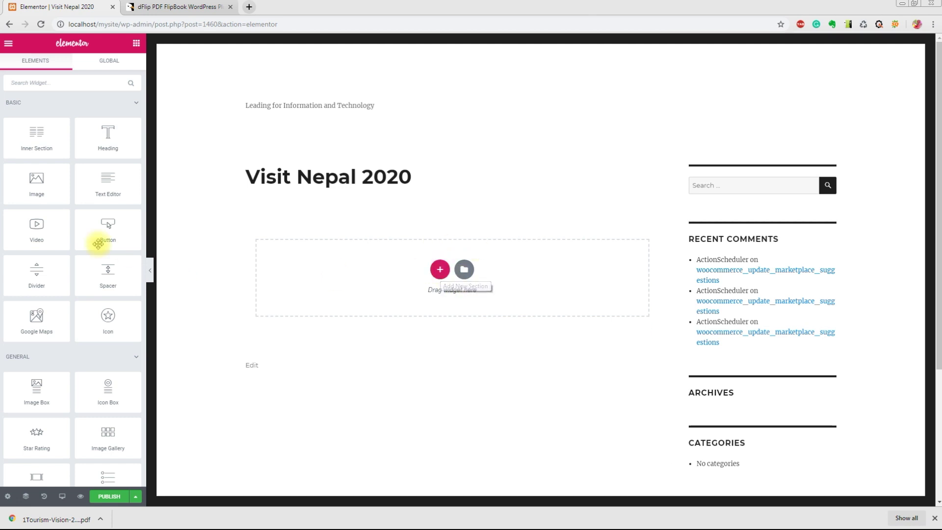
# - Add a single-column section to the page and set its content width to Full Width
pyautogui.scroll(-1, 73, 240)
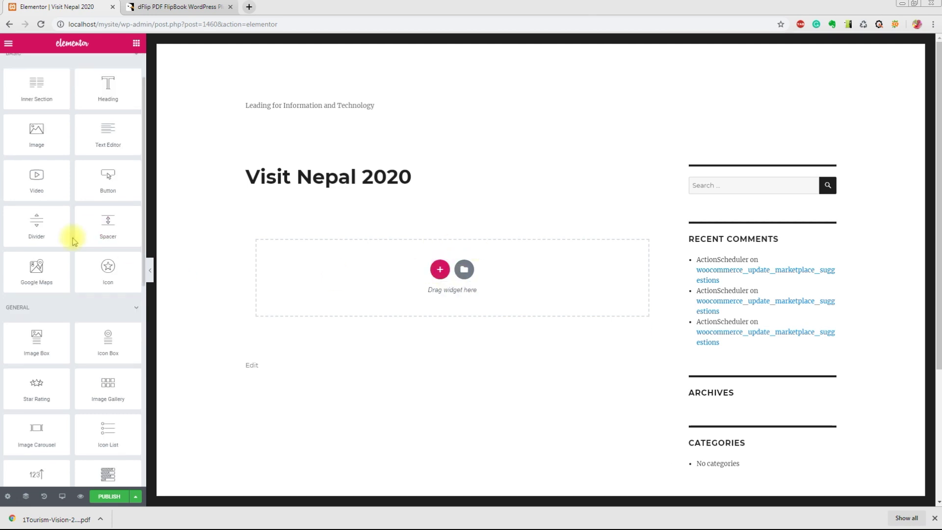
pyautogui.click(440, 269)
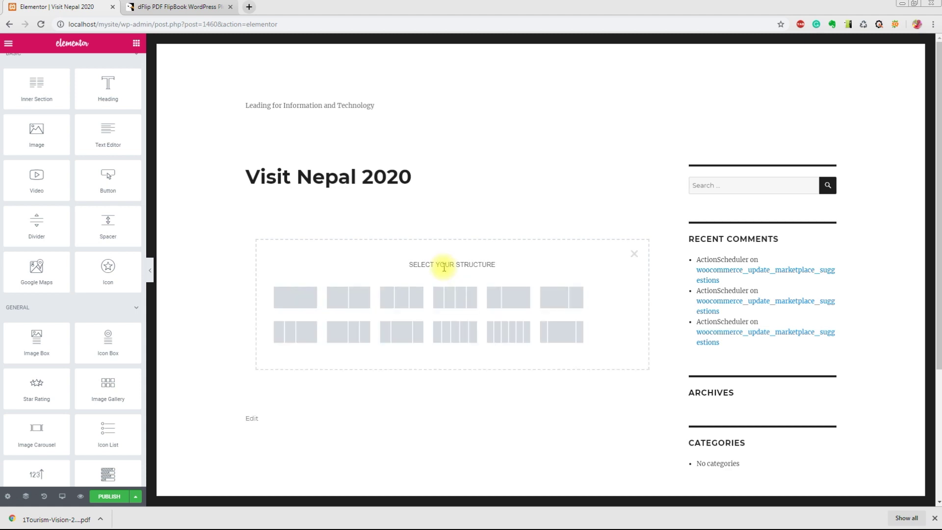
pyautogui.click(304, 299)
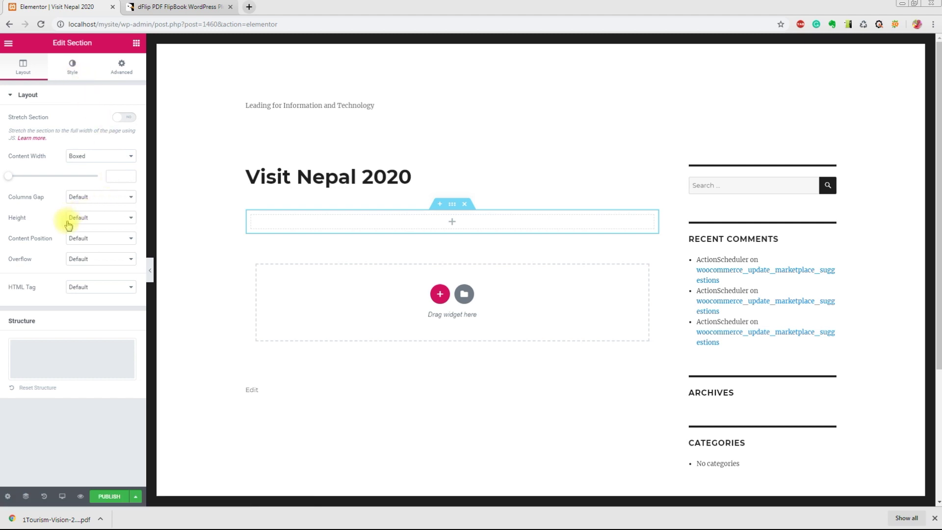
pyautogui.click(105, 156)
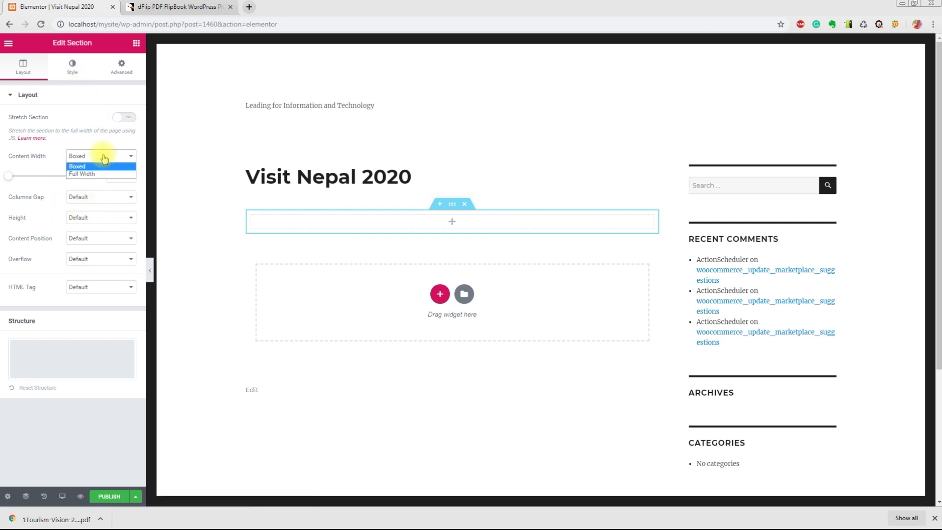
pyautogui.click(107, 173)
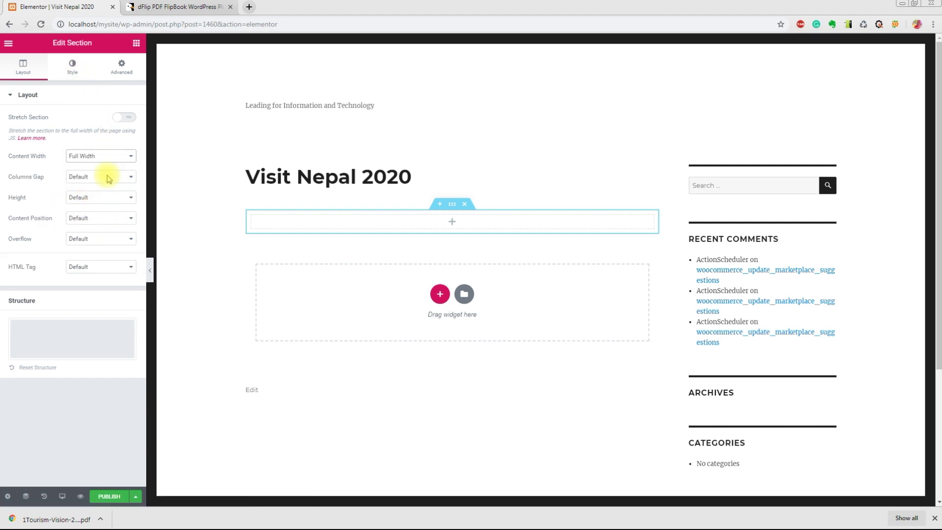
# - Place a Shortcode widget in the empty single-column section below the page title
pyautogui.click(132, 46)
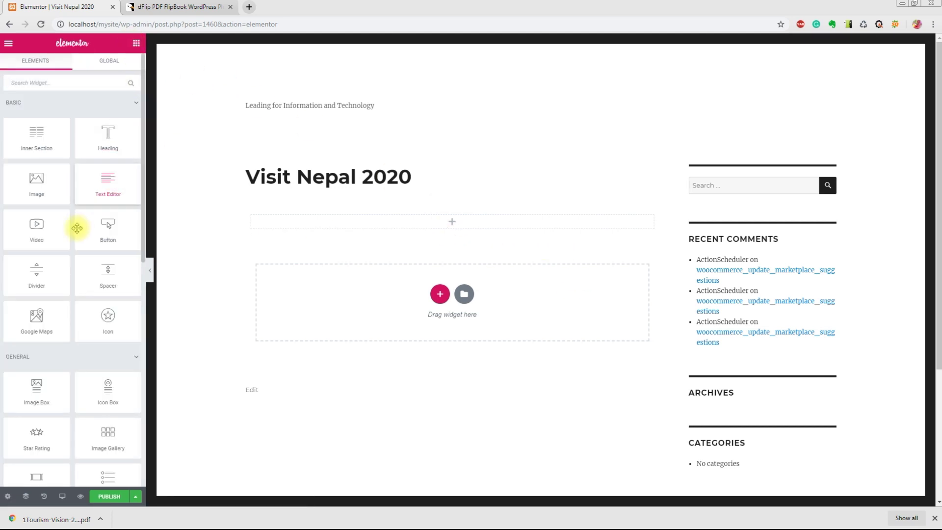
pyautogui.scroll(-1, 72, 245)
pyautogui.scroll(-1, 72, 247)
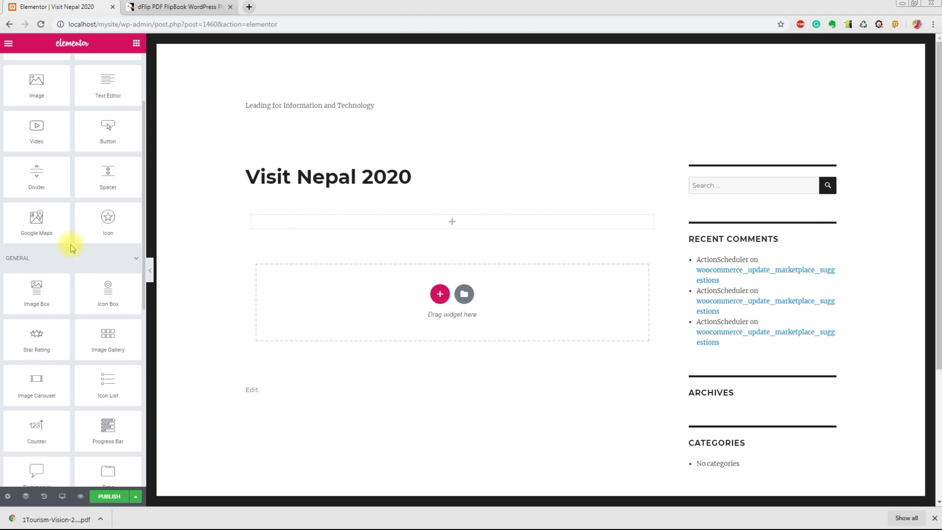
pyautogui.scroll(-4, 71, 247)
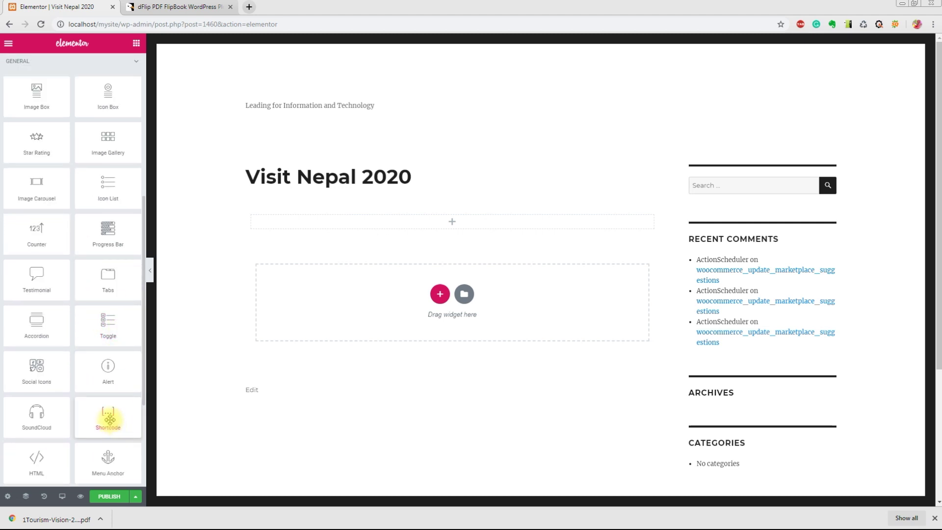
pyautogui.moveTo(109, 419); pyautogui.dragTo(452, 230)
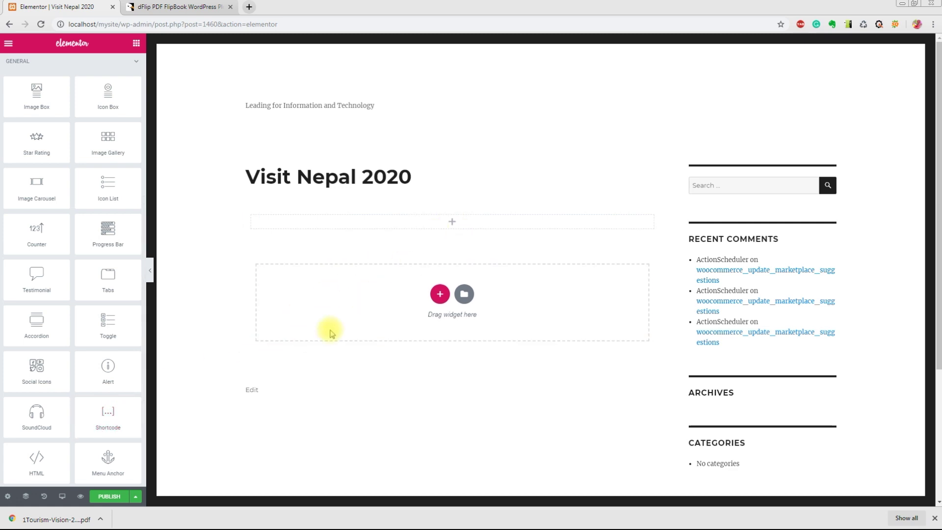
pyautogui.moveTo(109, 419); pyautogui.dragTo(452, 233)
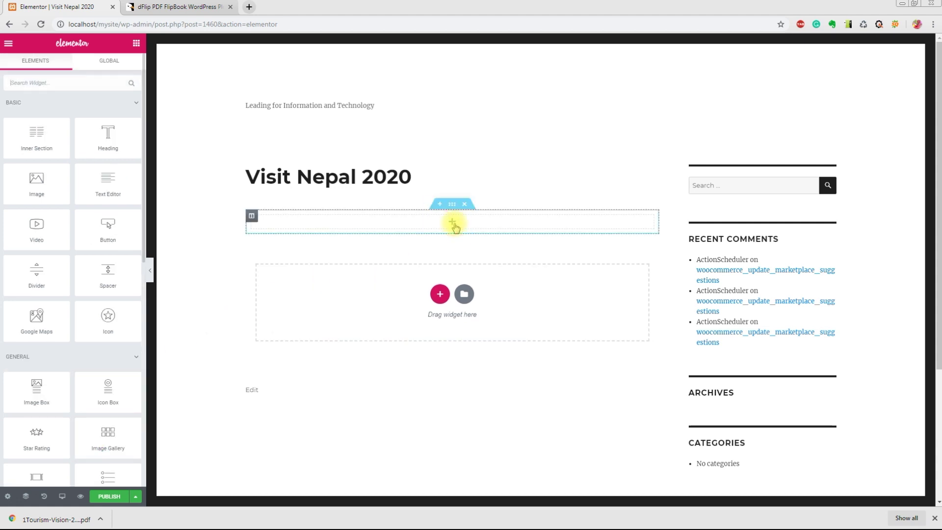
pyautogui.scroll(-6, 82, 316)
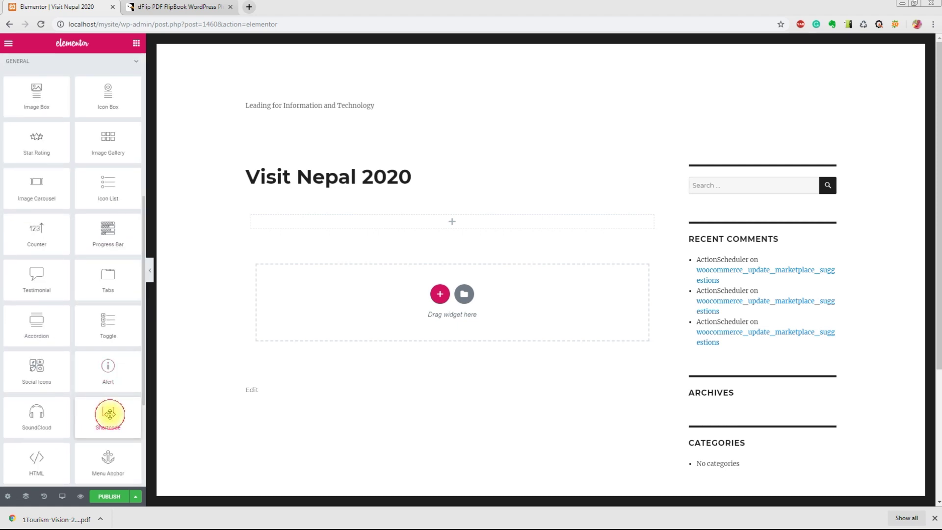
pyautogui.moveTo(109, 414); pyautogui.dragTo(454, 227)
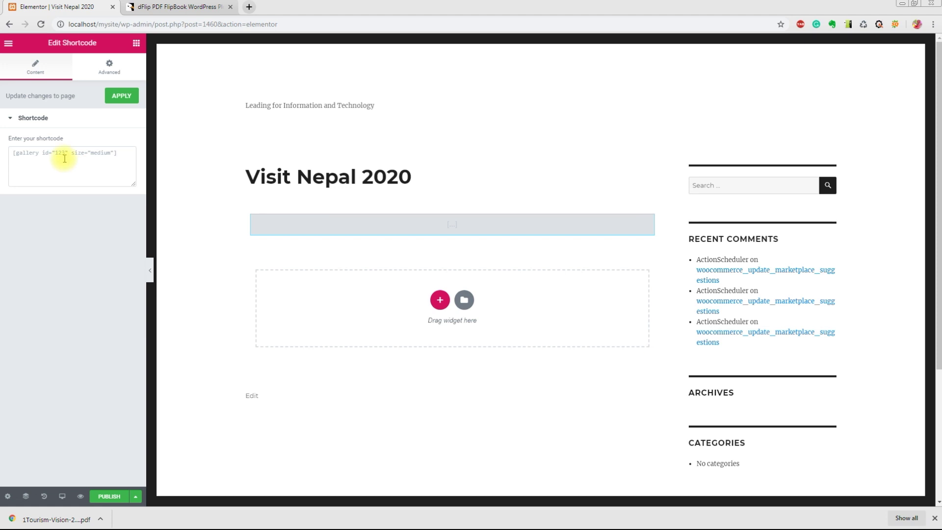
# - Paste the shortcode [dflip id="1459"][/dflip] into the Shortcode widget, apply it and publish the page
pyautogui.click(47, 157)
pyautogui.rightClick(48, 158)
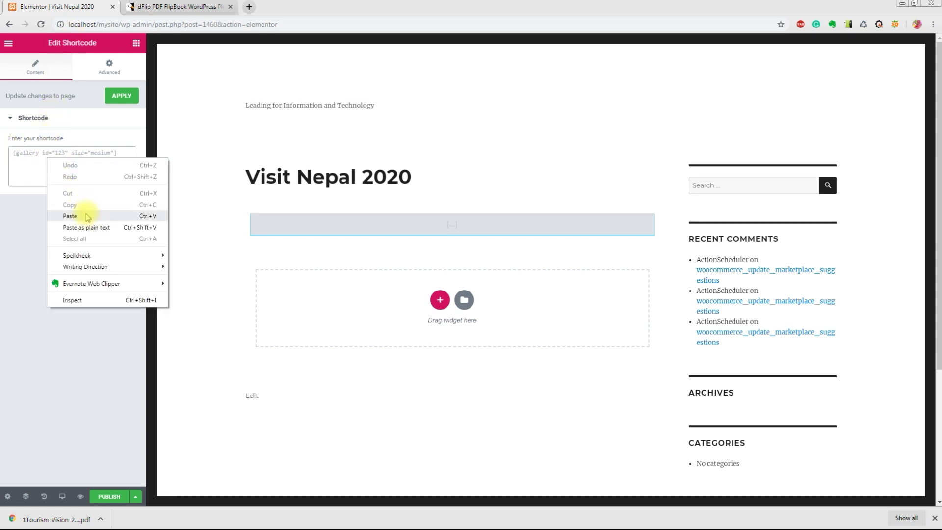
pyautogui.click(70, 216)
pyautogui.press('Return')
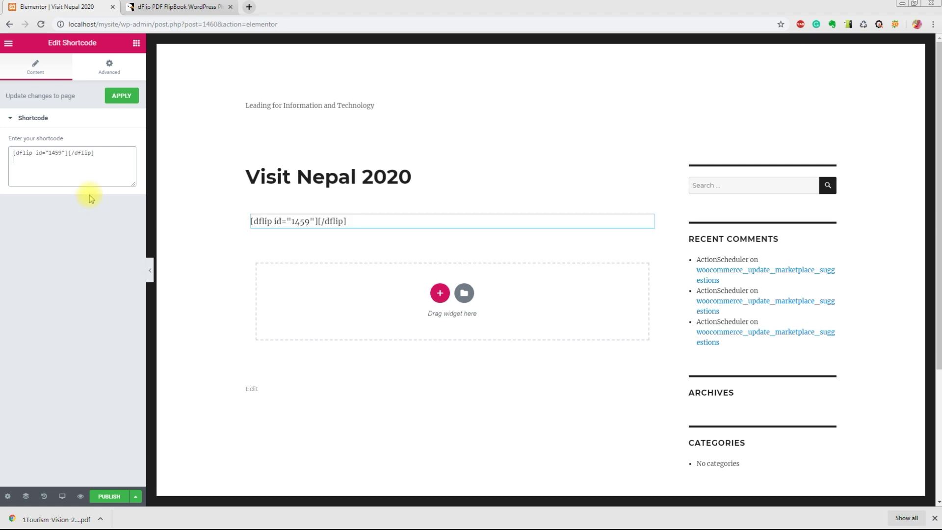
pyautogui.press('BackSpace')
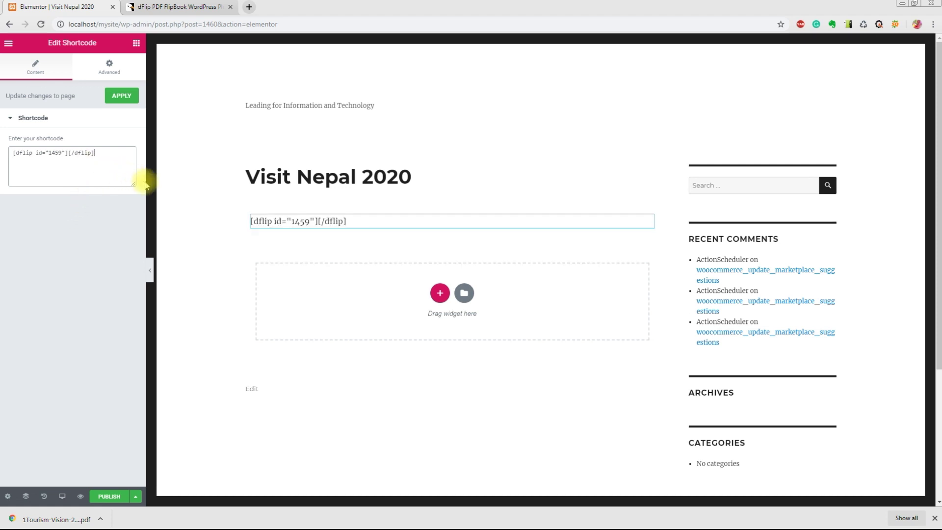
pyautogui.click(121, 101)
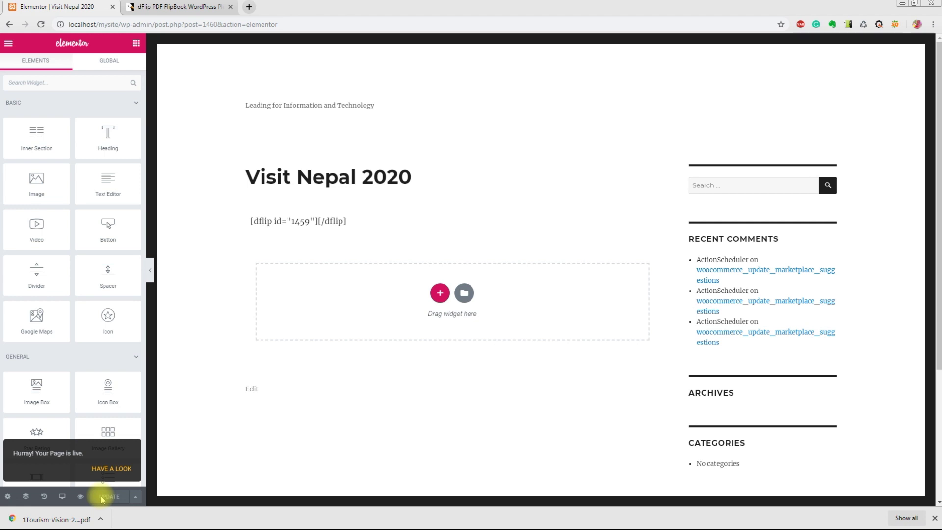
# - View the live Visit Nepal 2020 page and flip forward four times through the embedded flipbook
pyautogui.click(113, 467)
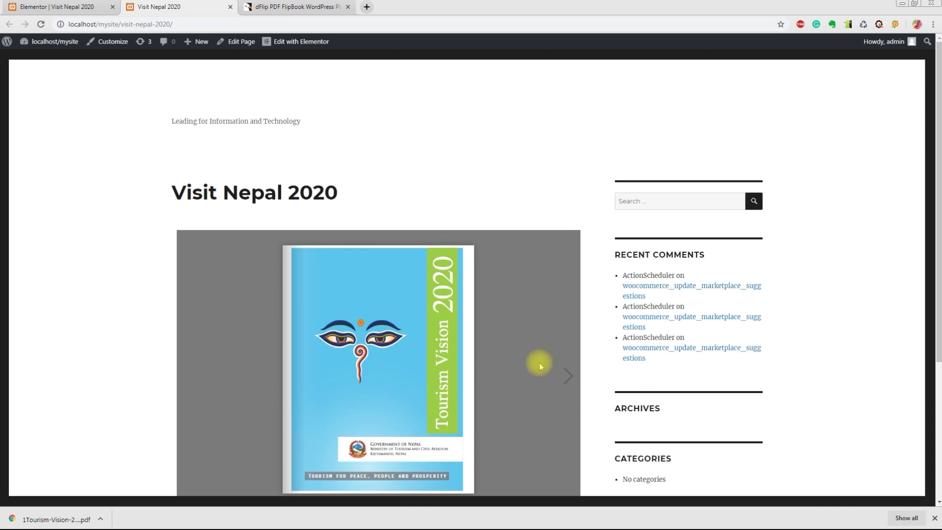
pyautogui.click(568, 378)
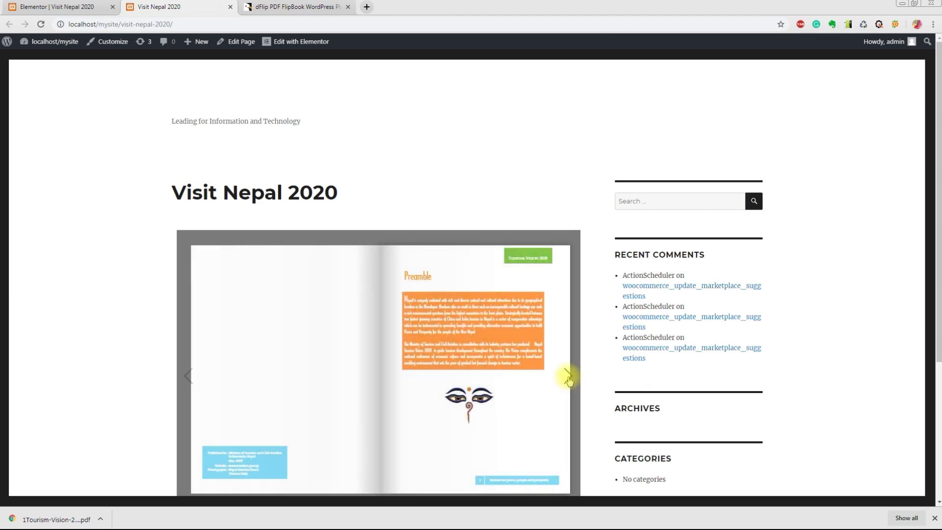
pyautogui.click(569, 377)
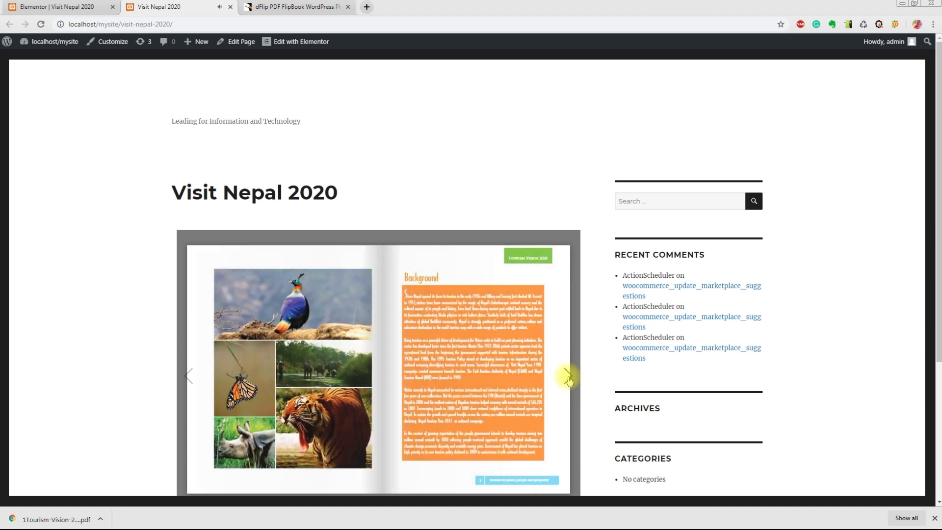
pyautogui.click(568, 378)
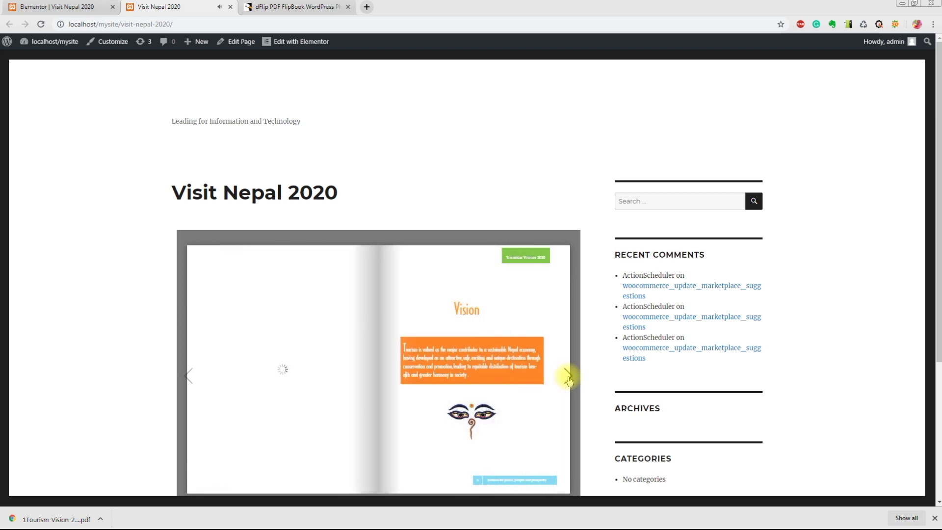
pyautogui.click(568, 377)
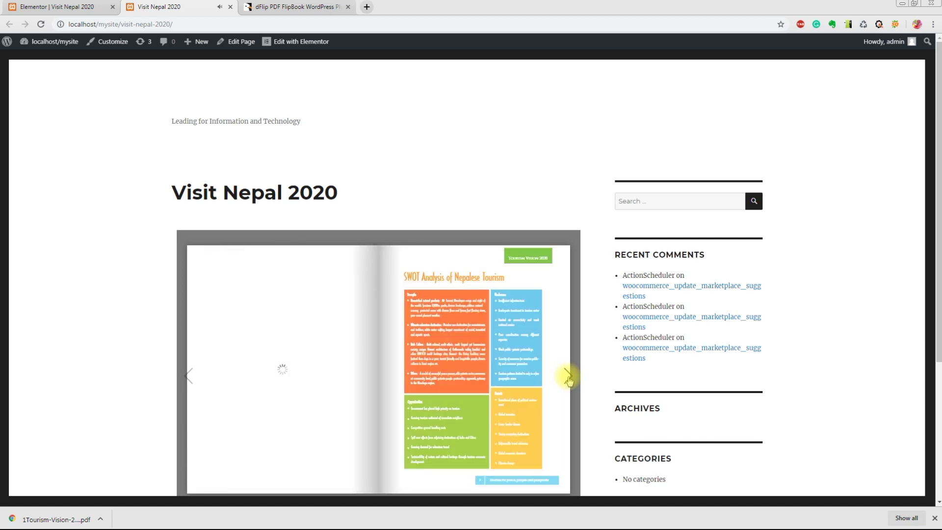
# - Look through the embedded flipbook's page thumbnails and its outline, and close the side pane
pyautogui.scroll(-1, 896, 304)
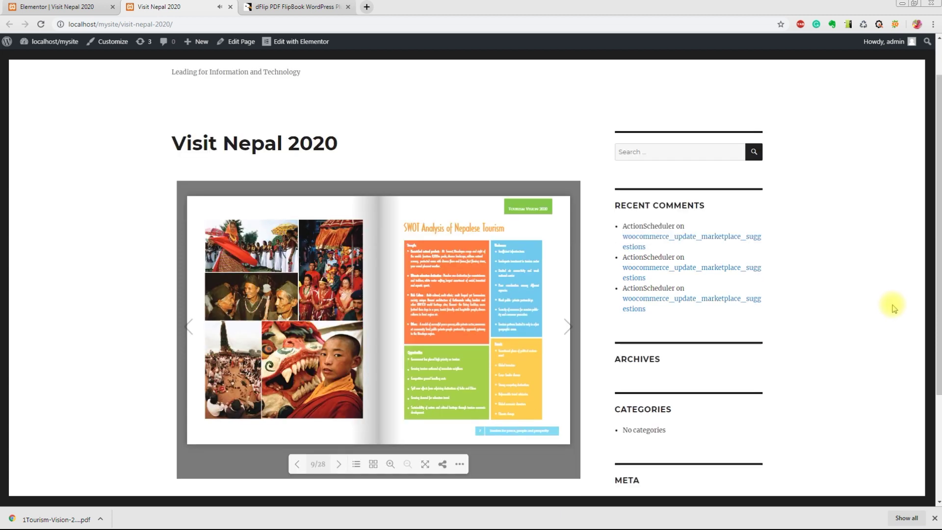
pyautogui.click(371, 465)
pyautogui.moveTo(278, 290); pyautogui.dragTo(282, 399)
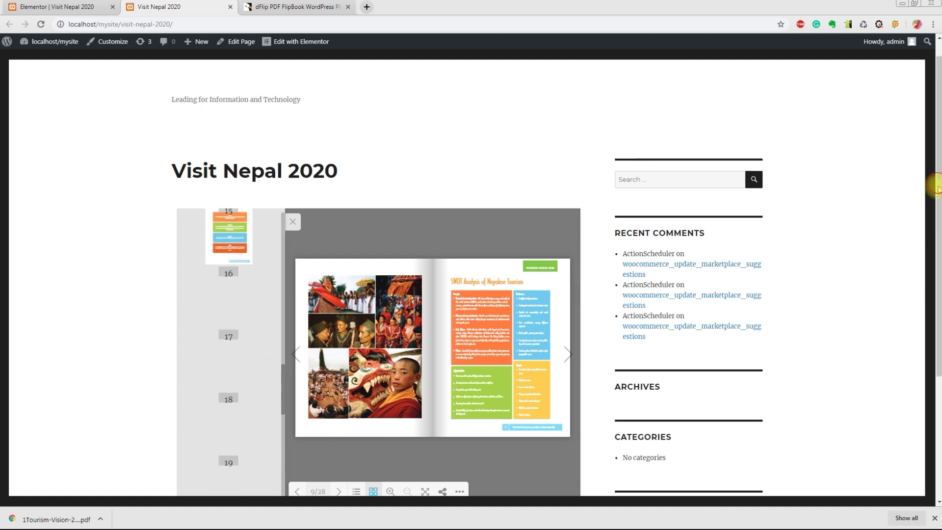
pyautogui.scroll(-2, 931, 182)
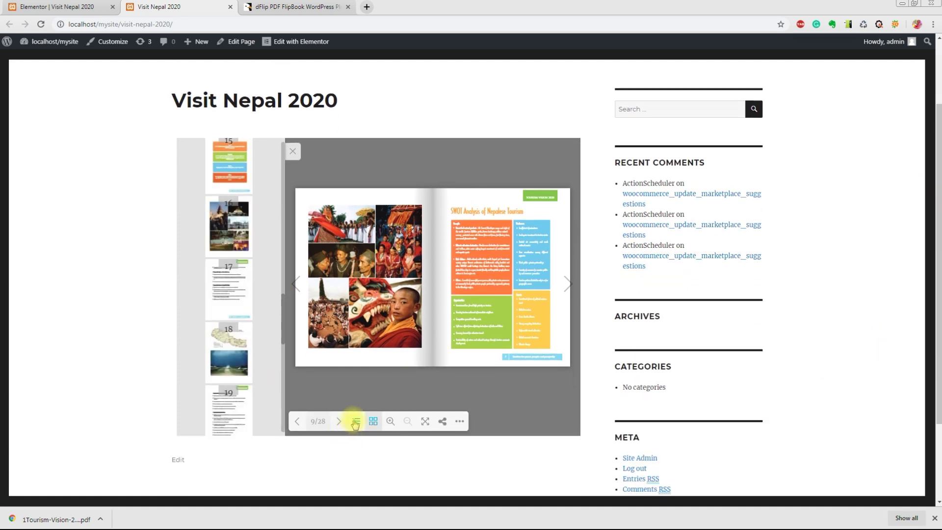
pyautogui.click(355, 422)
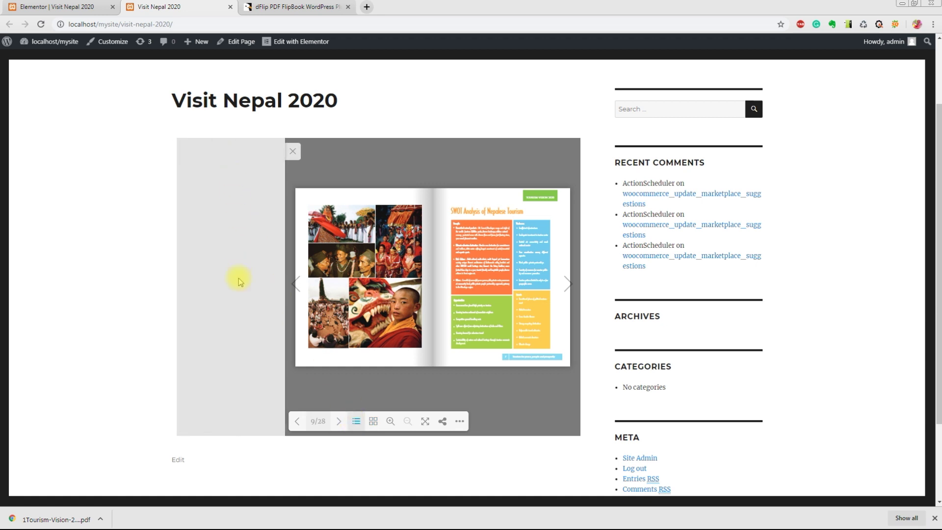
pyautogui.click(291, 151)
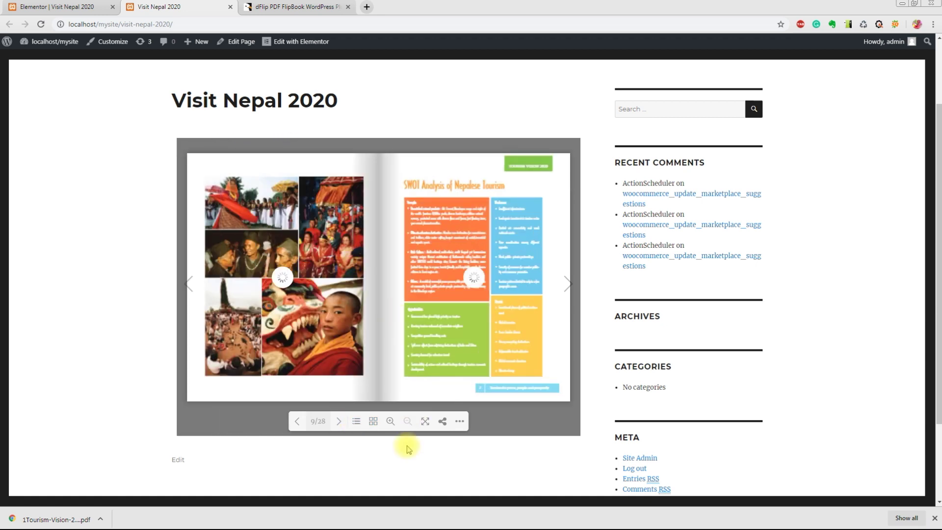
# - View the flipbook in full screen, flip forward to page 13 and leave full screen
pyautogui.click(426, 423)
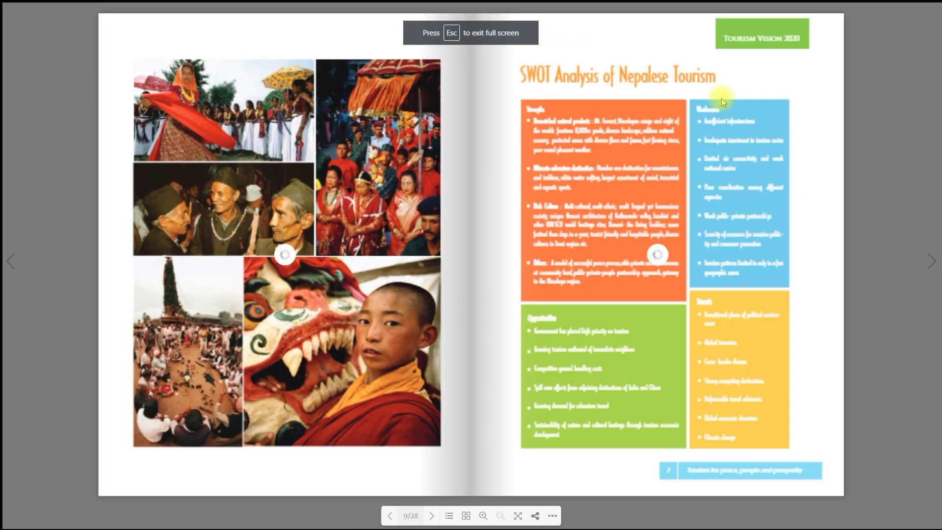
pyautogui.click(931, 261)
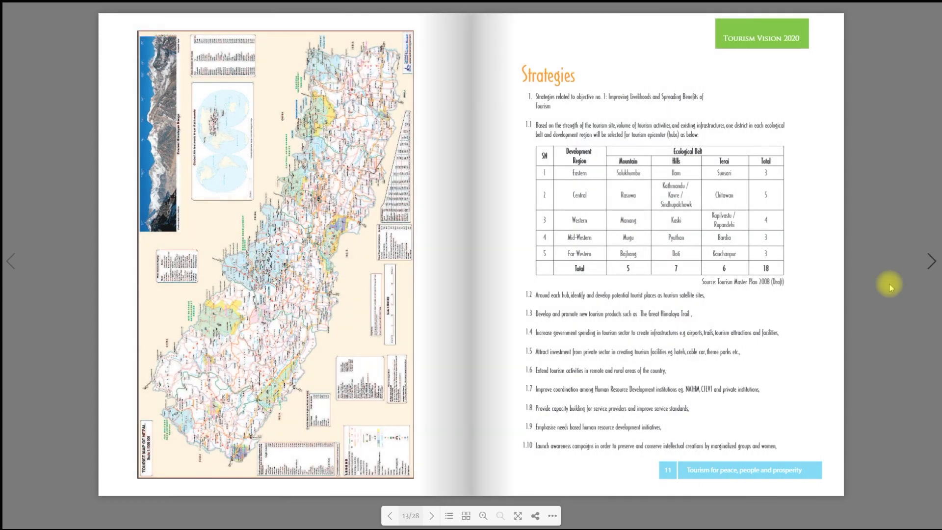
pyautogui.click(518, 516)
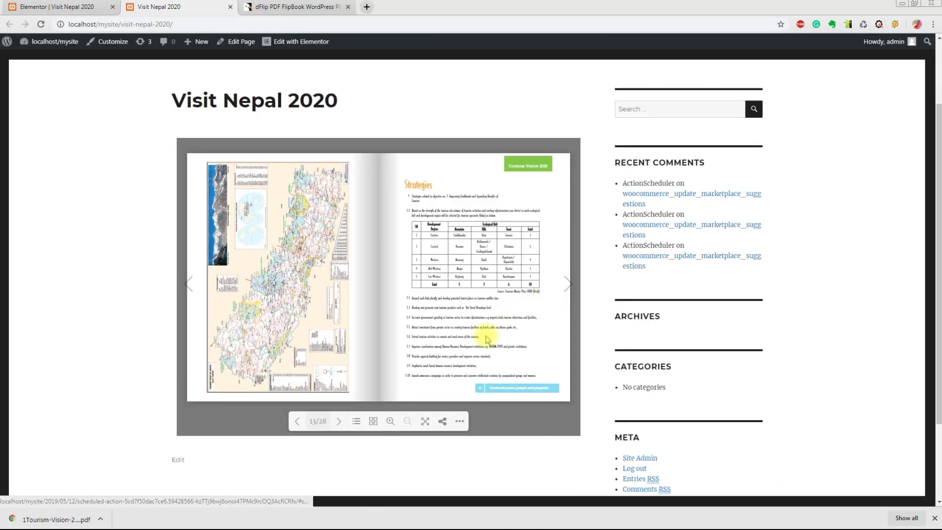
# - Try the flipbook's page jumps by going to the first page, the last page and back to the first
pyautogui.click(458, 423)
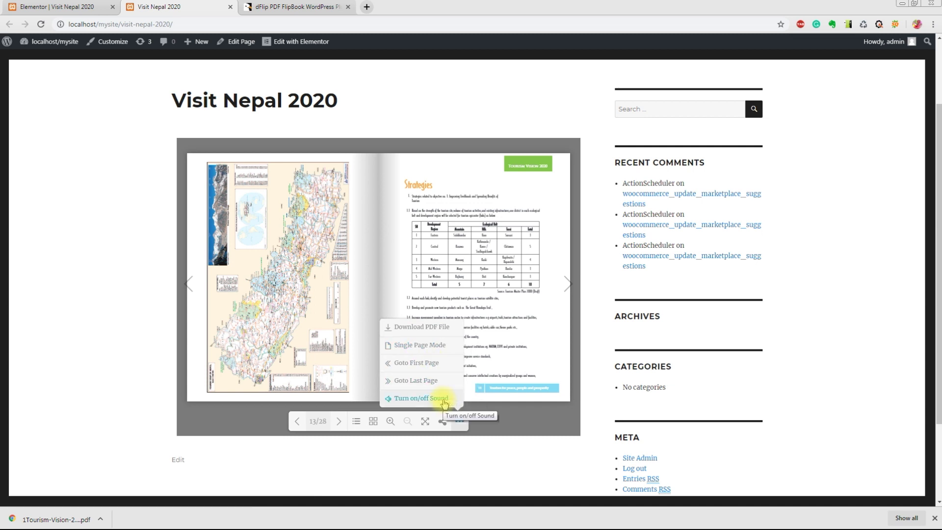
pyautogui.click(411, 363)
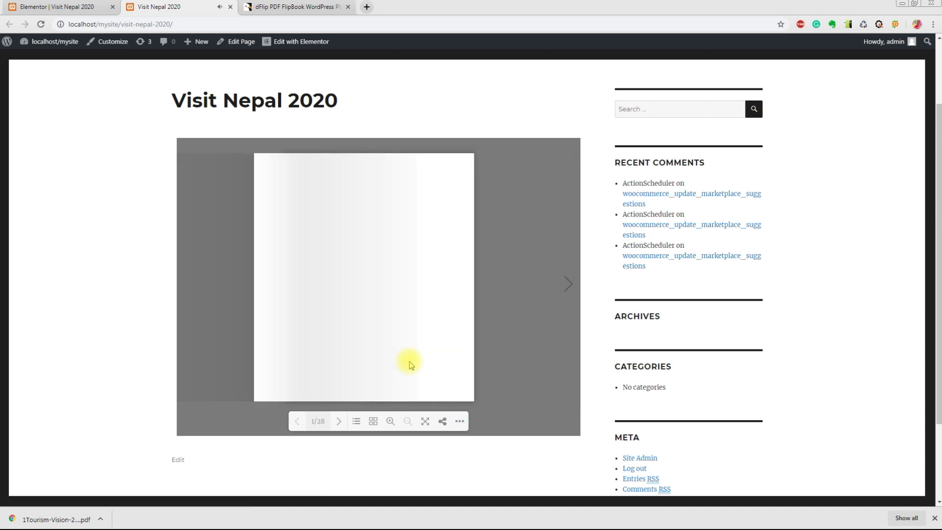
pyautogui.click(460, 423)
pyautogui.click(429, 381)
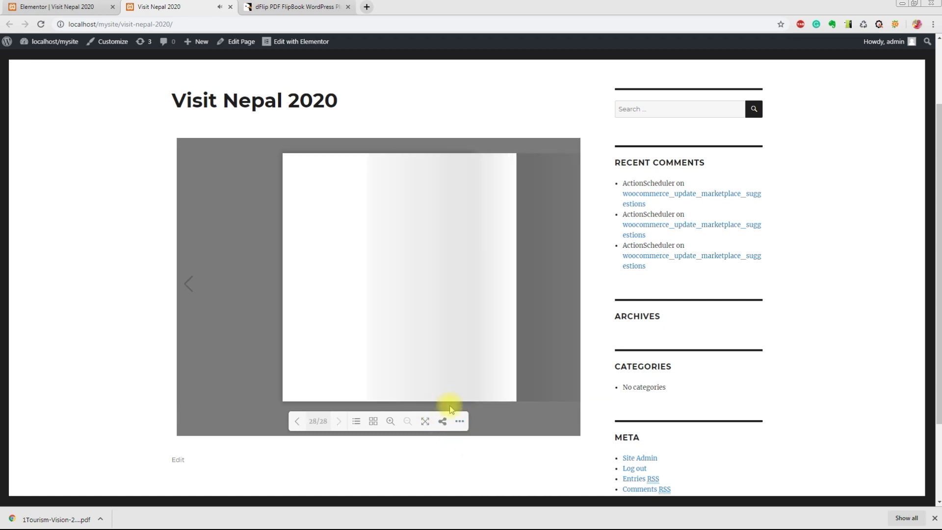
pyautogui.click(460, 423)
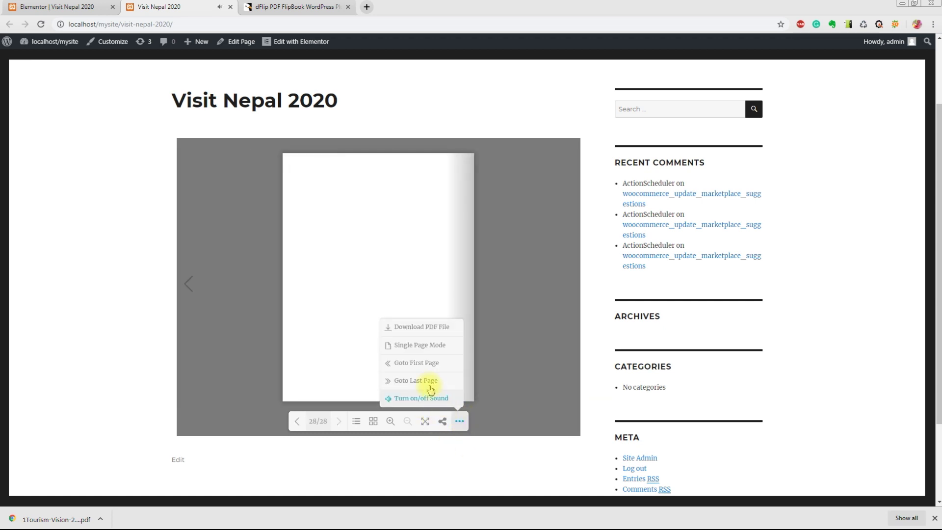
pyautogui.click(409, 365)
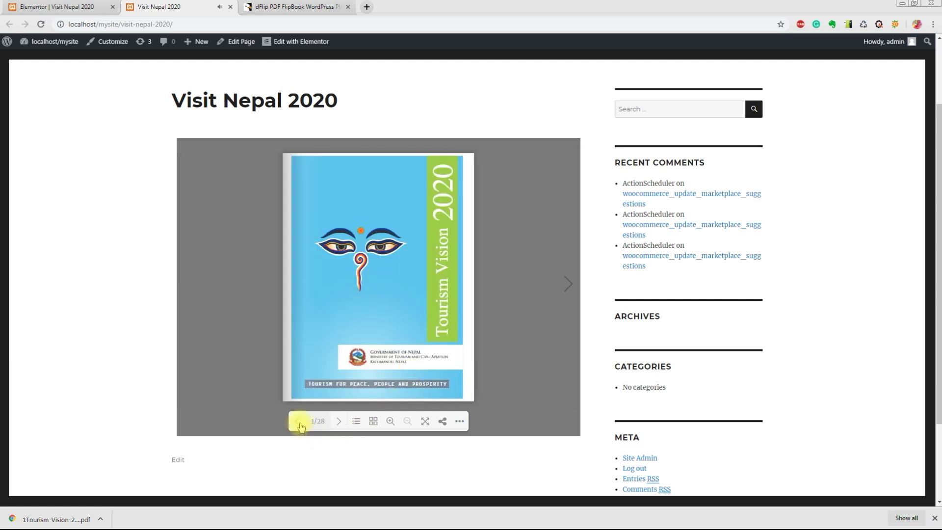
# - Flip forward through the flipbook from the cover to page 15, using both the page navigation and the page corners
pyautogui.click(341, 423)
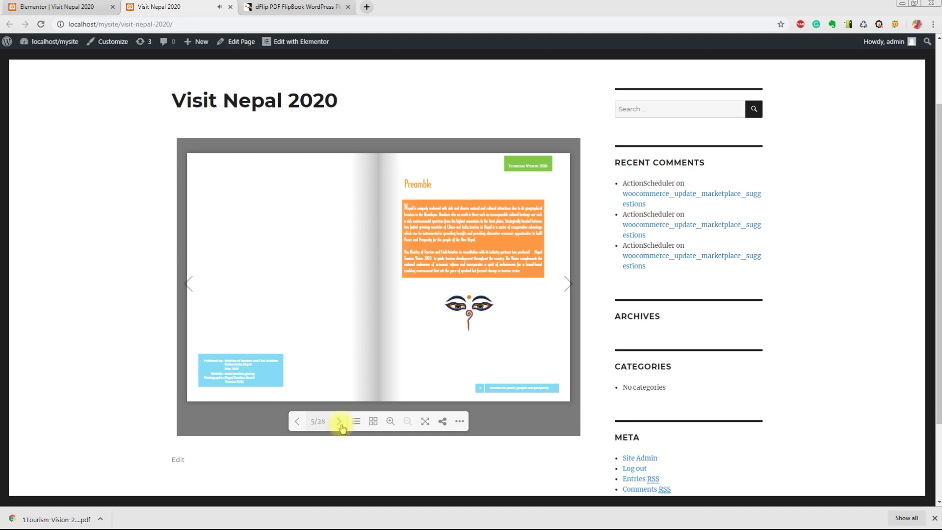
pyautogui.click(339, 422)
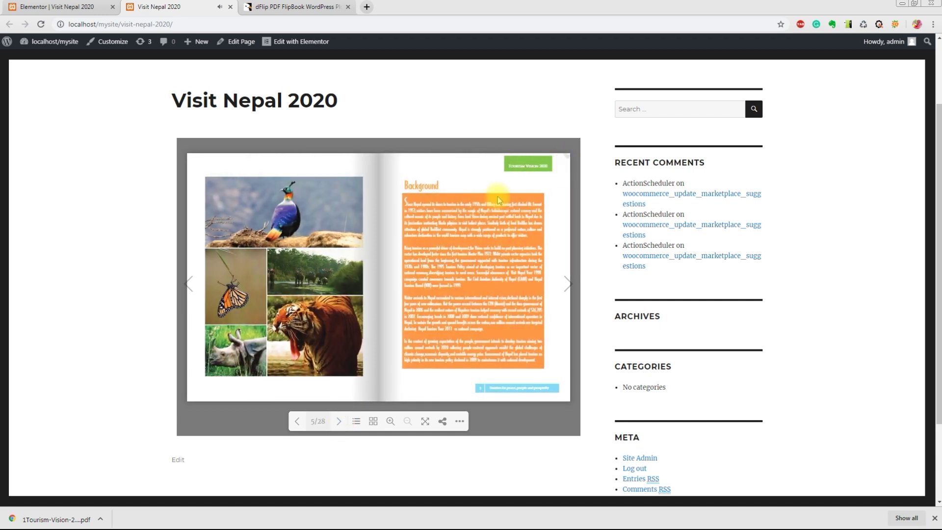
pyautogui.click(564, 163)
pyautogui.click(564, 165)
pyautogui.click(558, 195)
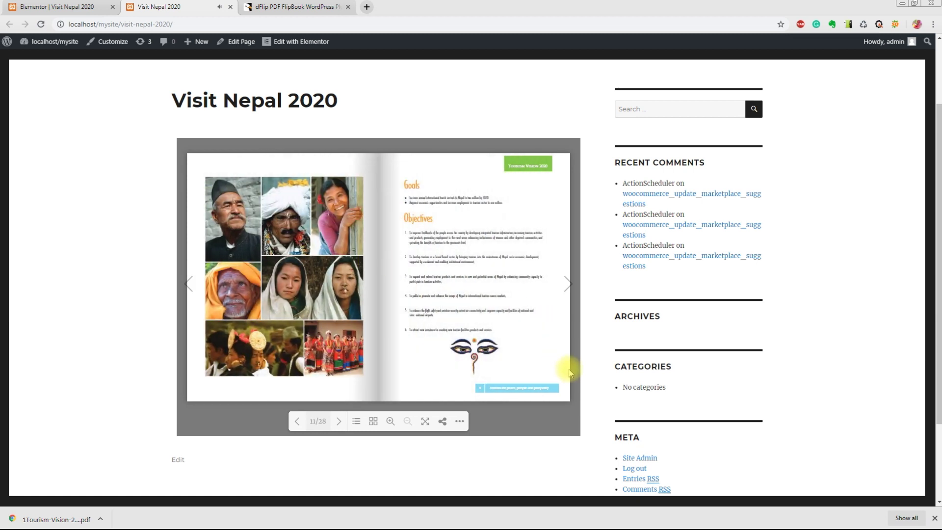
pyautogui.moveTo(560, 377); pyautogui.dragTo(230, 333)
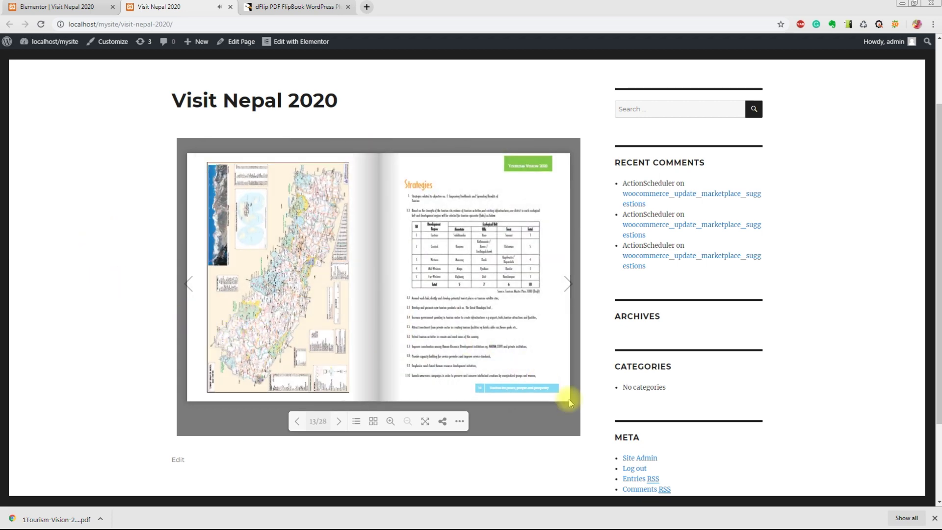
pyautogui.moveTo(522, 361); pyautogui.dragTo(382, 335)
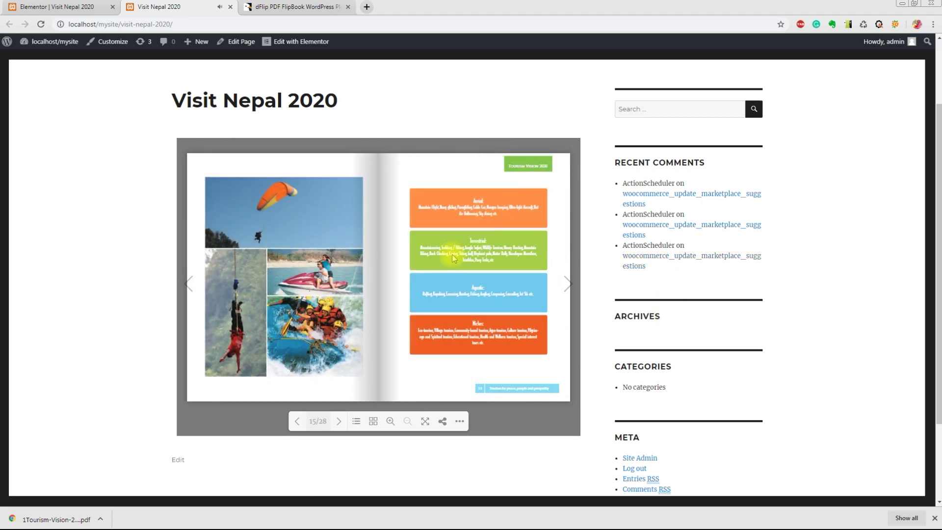
# - Set the page layout of the Visit Nepal 2020 page to Elementor Full Width and update the page
pyautogui.click(68, 5)
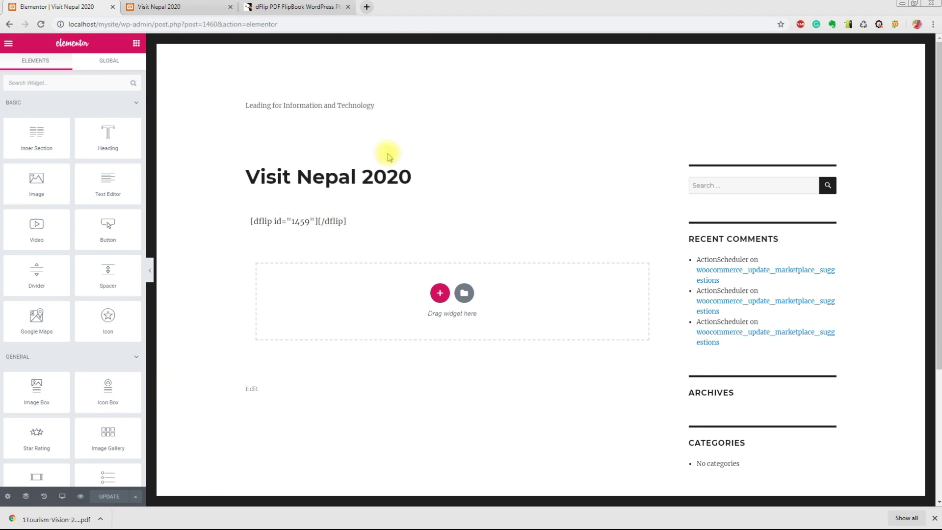
pyautogui.click(201, 7)
pyautogui.click(53, 5)
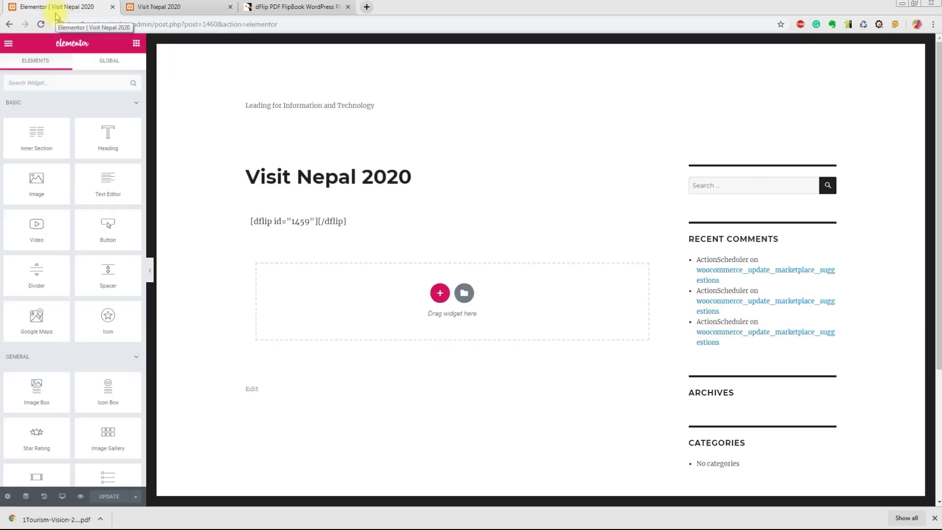
pyautogui.click(8, 496)
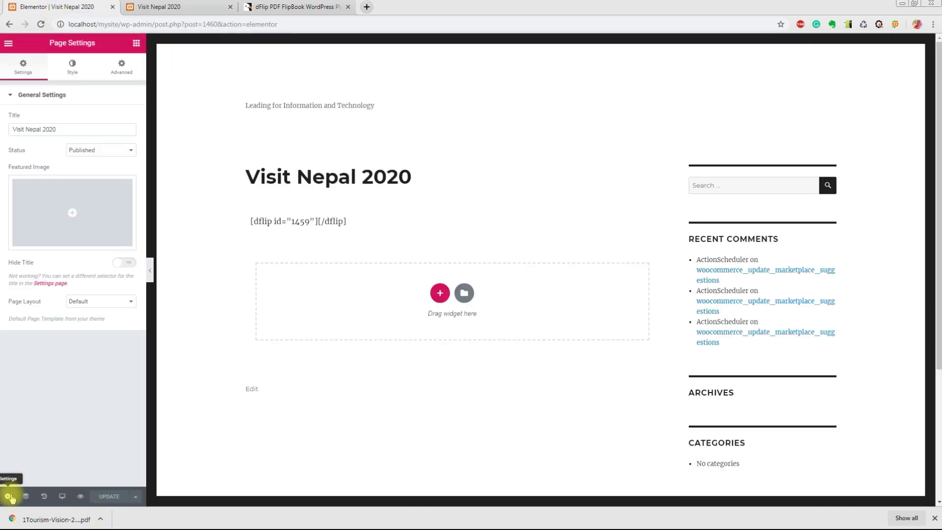
pyautogui.click(96, 301)
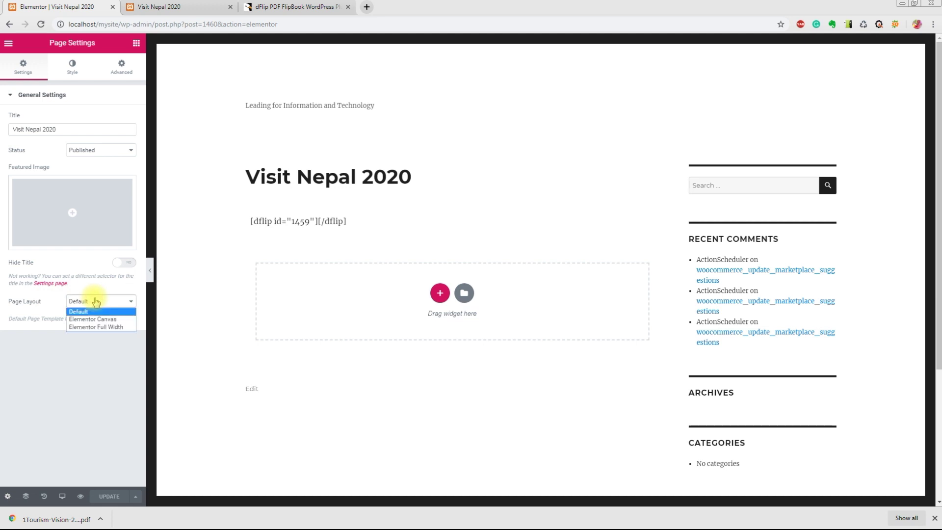
pyautogui.click(102, 327)
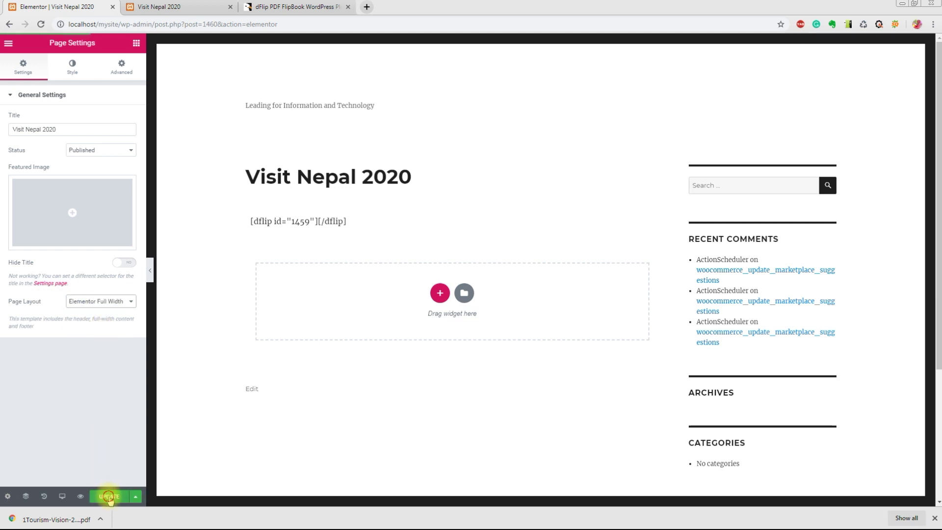
pyautogui.click(109, 497)
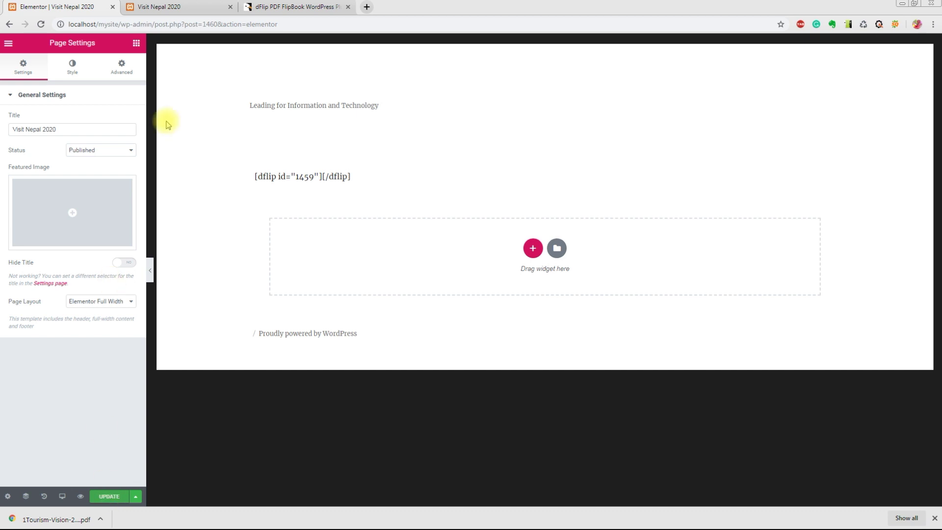
# - Reload the live page, open a fresh preview of the page from the Elementor editor and close the old page tab
pyautogui.click(172, 7)
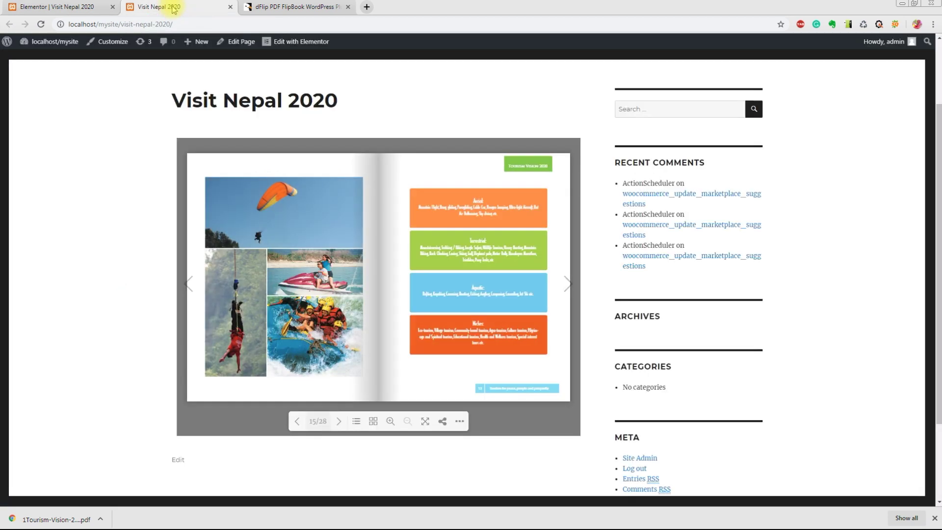
pyautogui.click(42, 24)
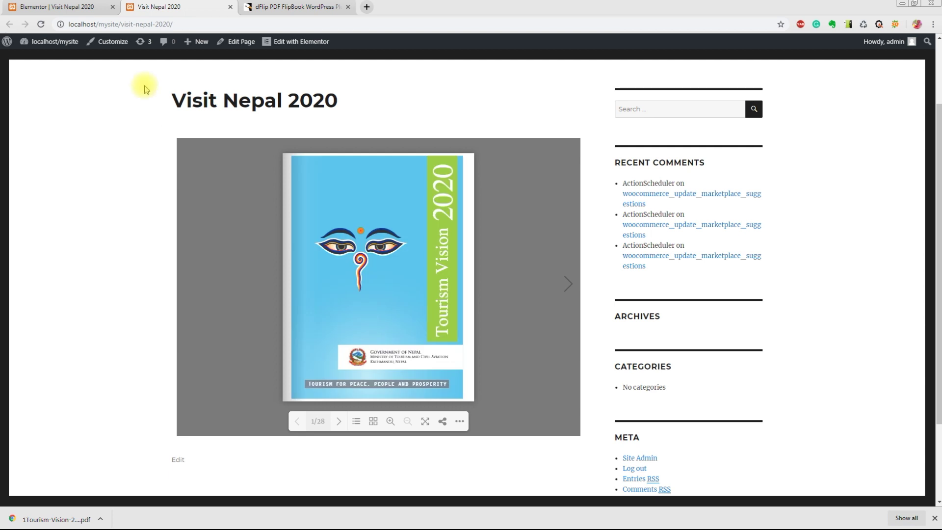
pyautogui.click(70, 7)
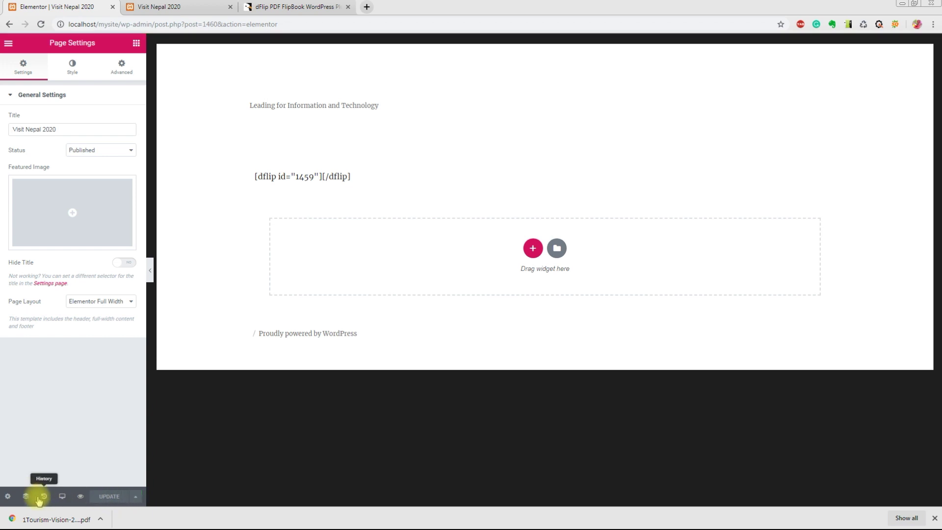
pyautogui.click(81, 497)
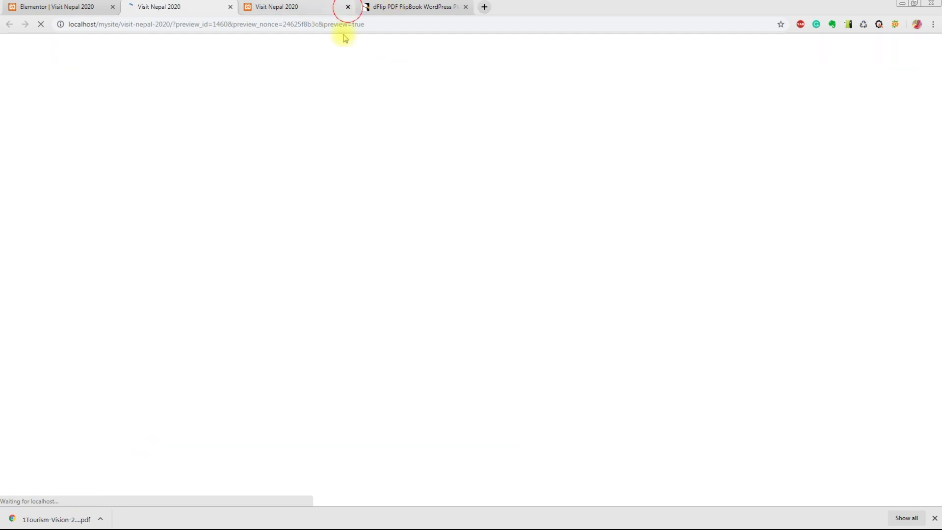
pyautogui.click(347, 7)
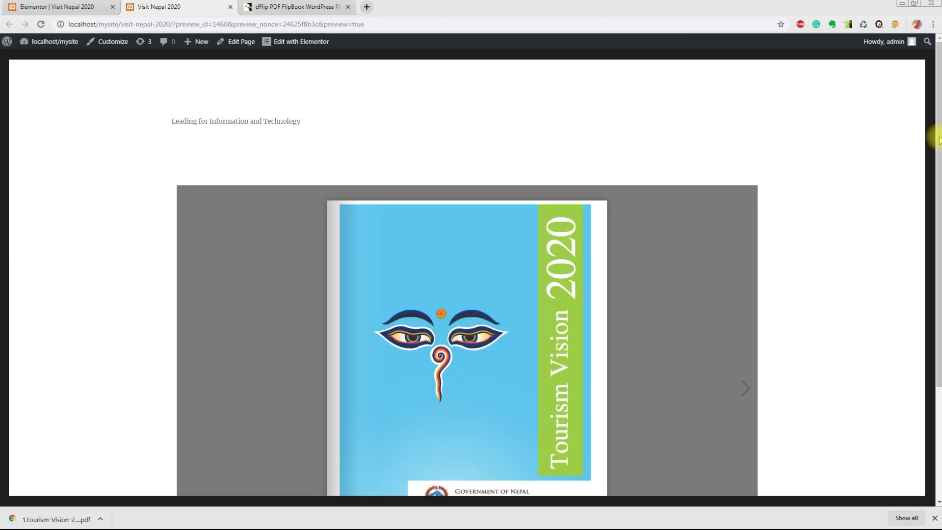
# - Turn the pages of the full-width flipbook forward and backward by their edges, ending on the cover
pyautogui.moveTo(936, 104); pyautogui.dragTo(932, 185)
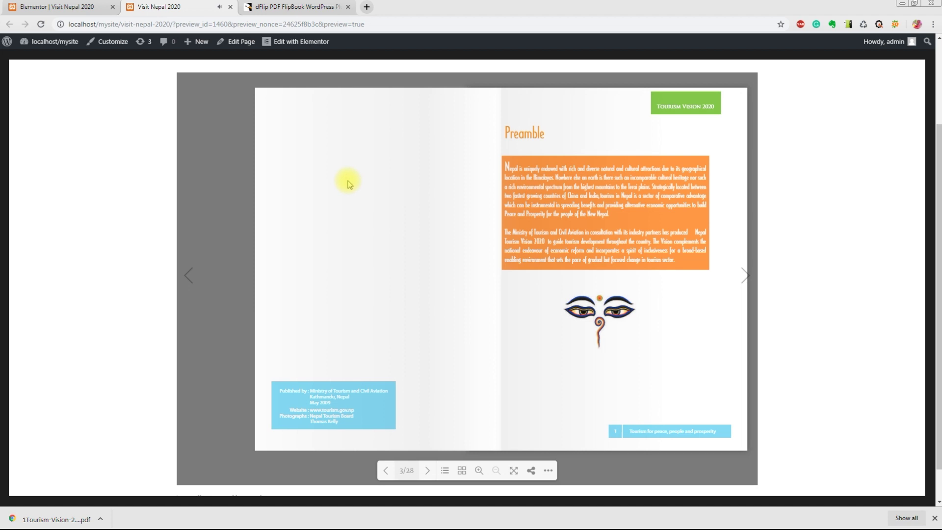
pyautogui.moveTo(497, 197); pyautogui.dragTo(440, 200)
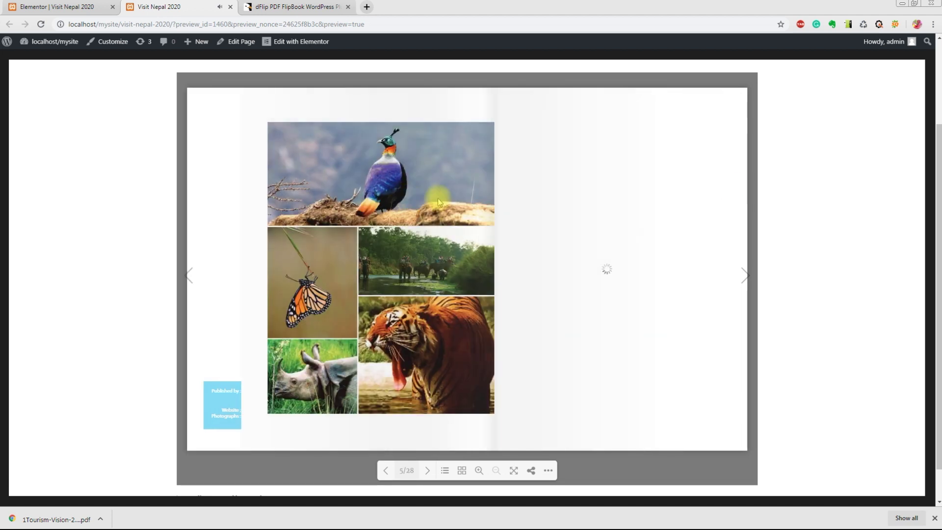
pyautogui.moveTo(480, 235); pyautogui.dragTo(432, 237)
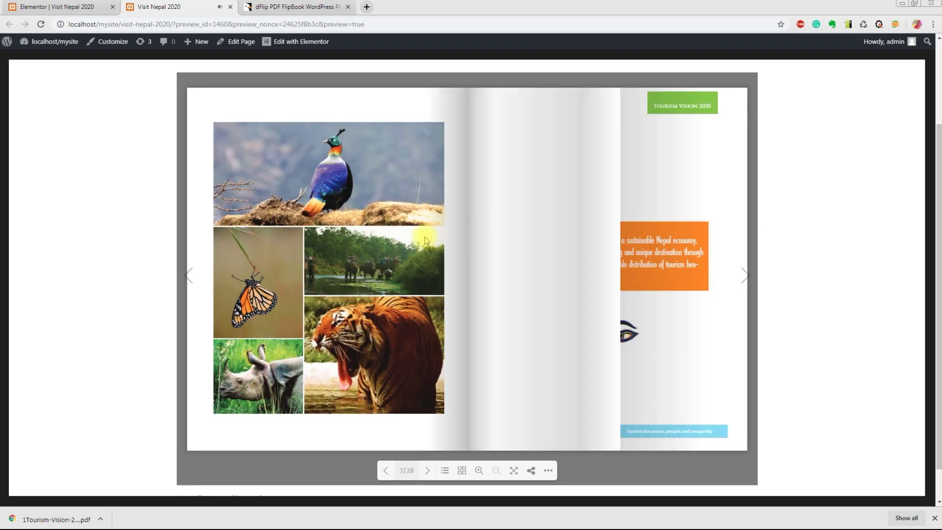
pyautogui.moveTo(257, 221); pyautogui.dragTo(505, 237)
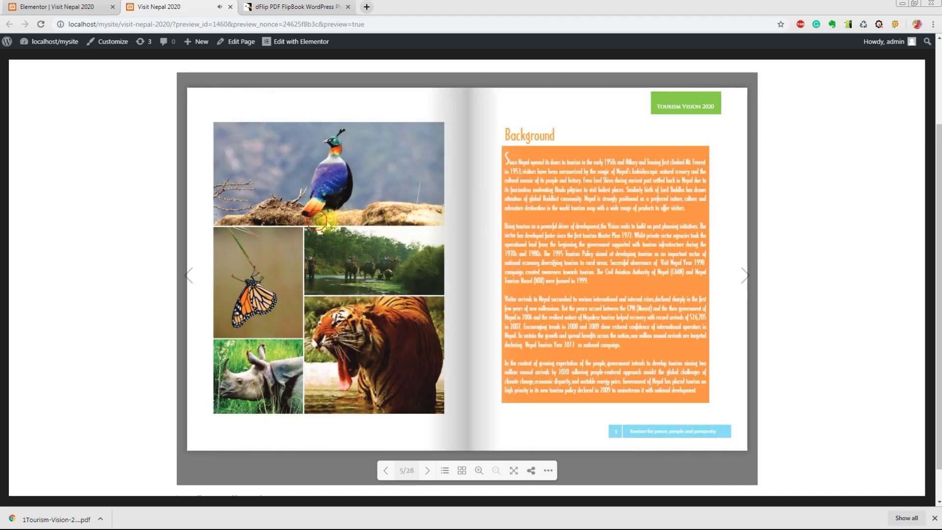
pyautogui.moveTo(551, 234); pyautogui.dragTo(670, 249)
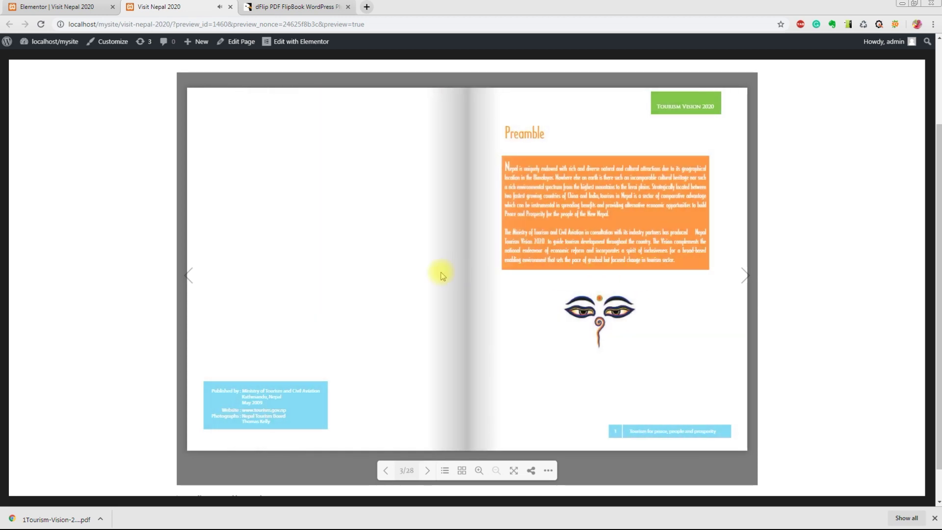
pyautogui.moveTo(235, 248); pyautogui.dragTo(631, 267)
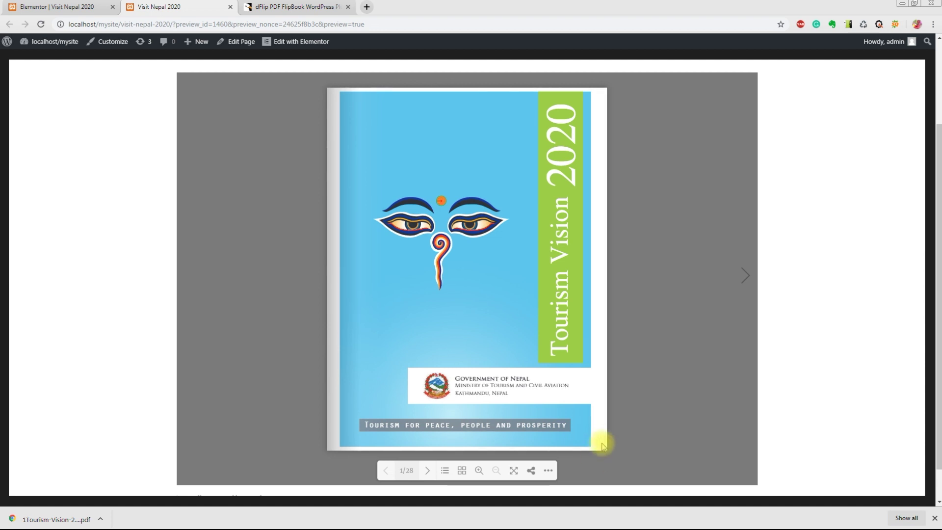
pyautogui.moveTo(425, 306); pyautogui.dragTo(249, 280)
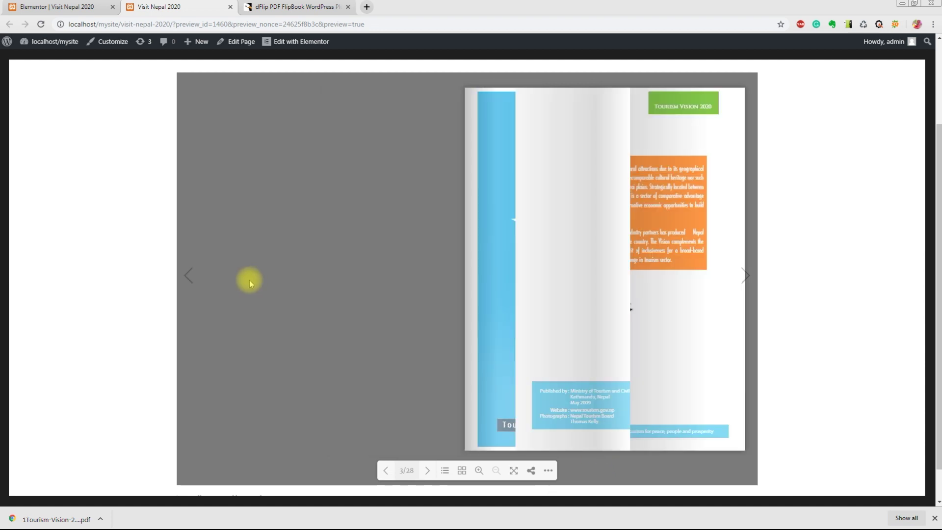
pyautogui.moveTo(608, 333); pyautogui.dragTo(790, 436)
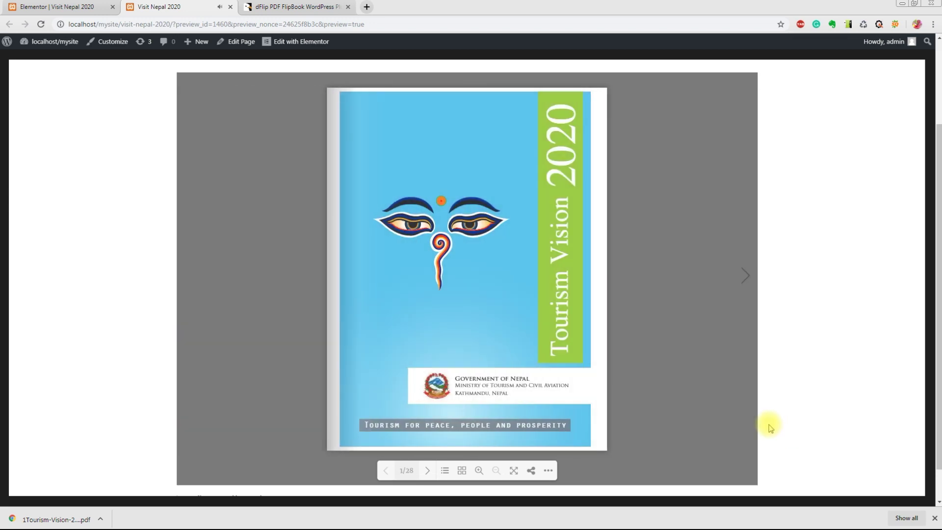